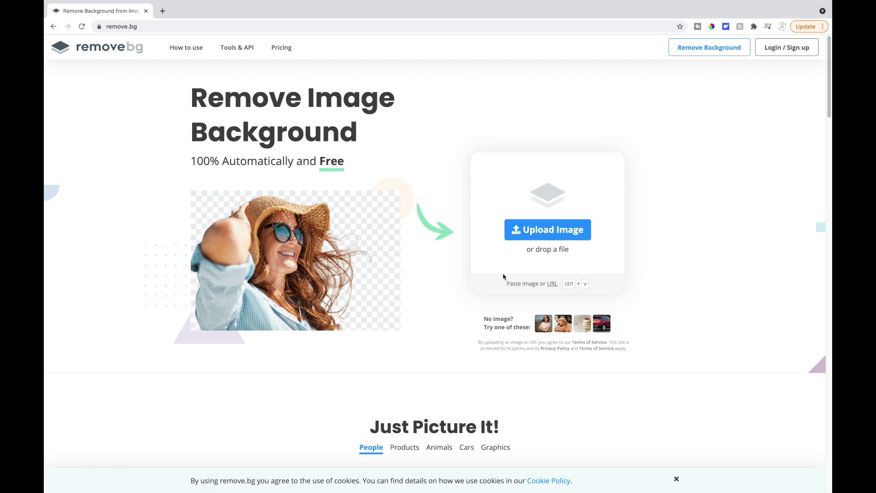
Remove the background from the boy's photo IMG_1541.jpeg and download the preview PNG
click(525, 229)
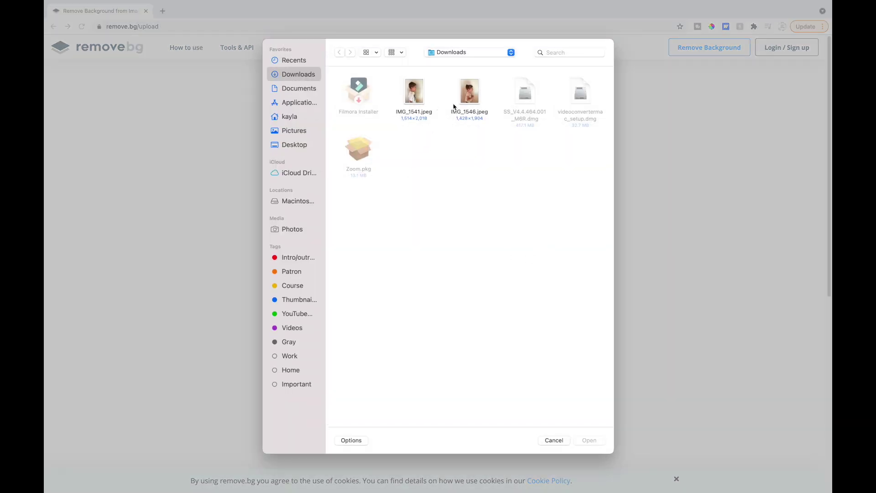
double_click(417, 95)
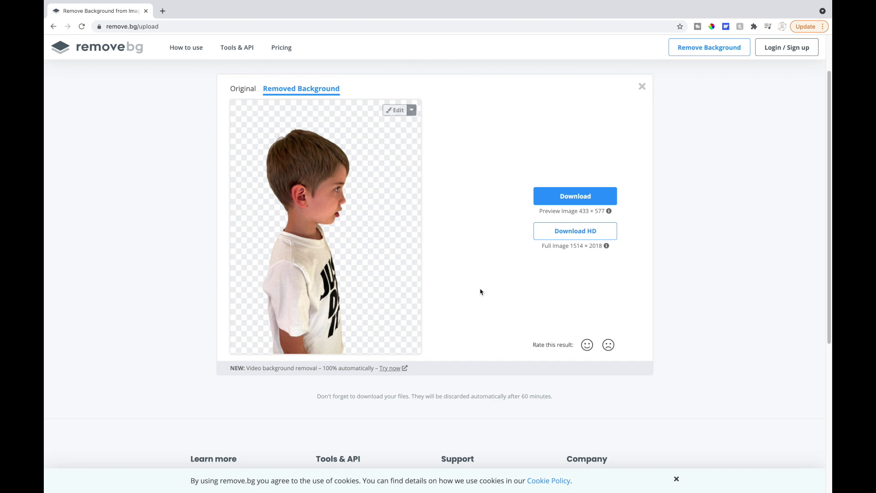
click(576, 197)
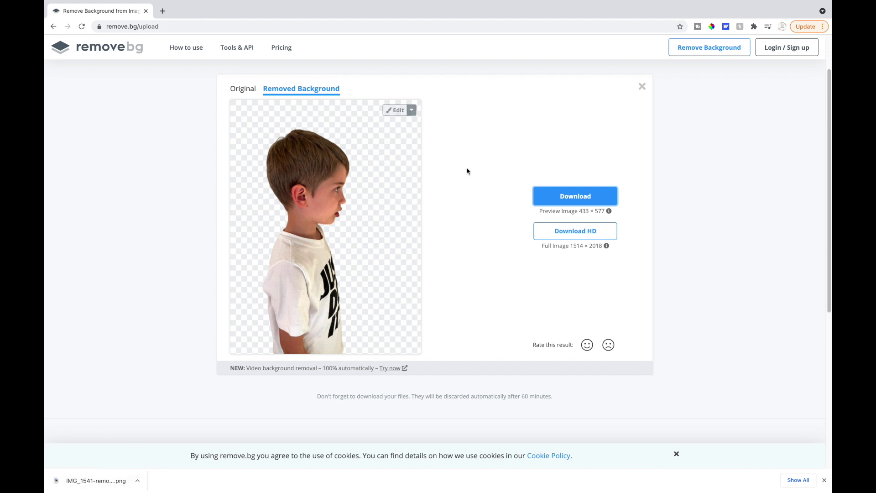
scroll(467, 171, up, 2)
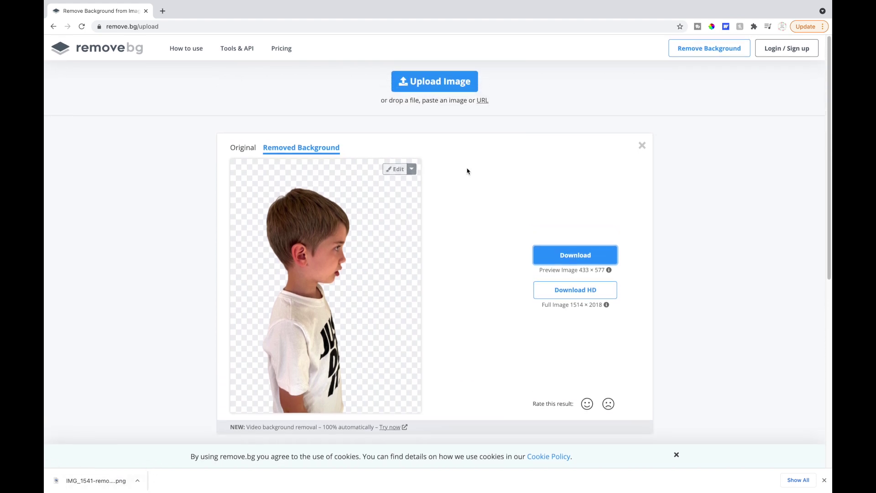
Remove the background from the girl's photo IMG_1546.jpeg and download IMG_1546-removebg-preview.png
click(440, 88)
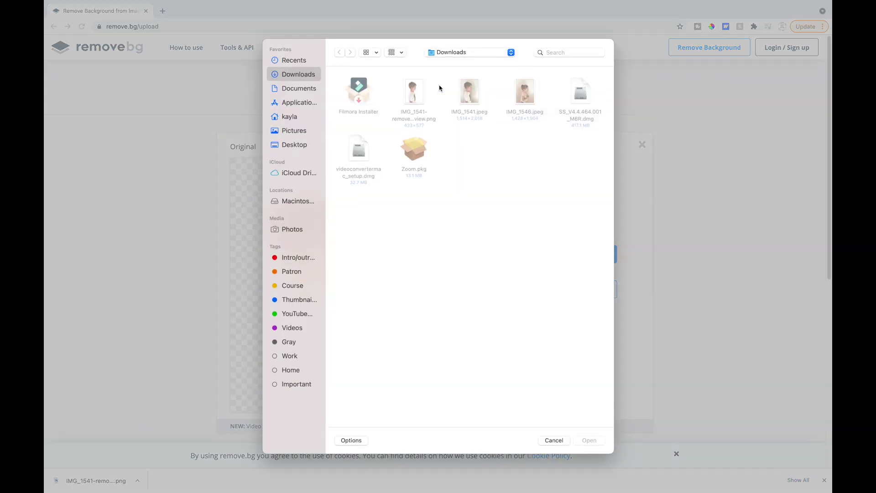
double_click(529, 109)
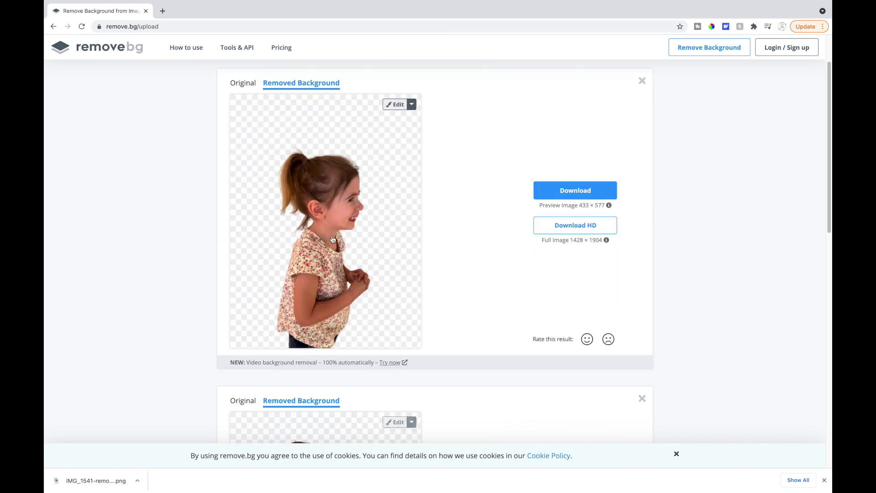
scroll(334, 250, down, 3)
scroll(343, 241, up, 2)
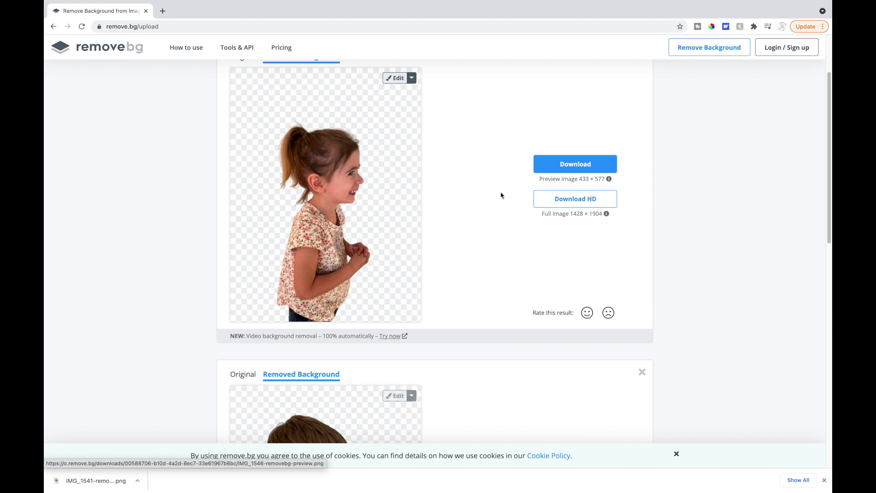
click(581, 168)
scroll(474, 132, up, 2)
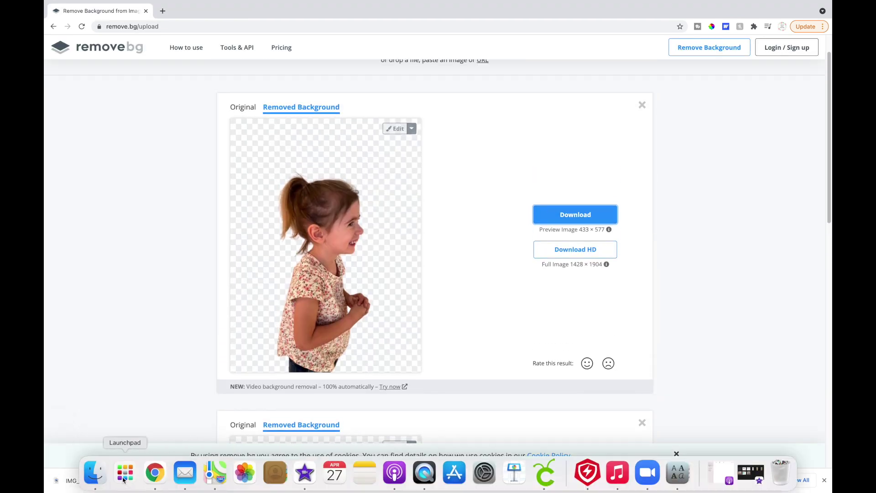
click(92, 473)
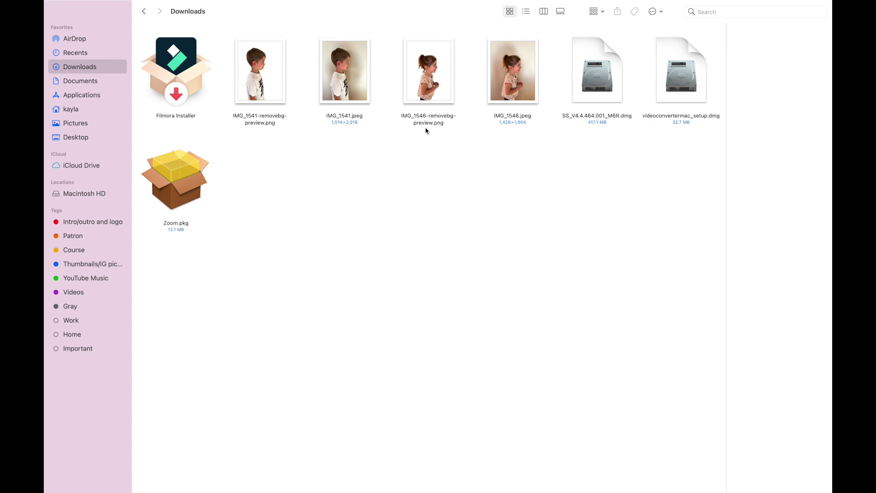
Check that both removebg preview PNGs are in the Downloads folder
mouse_move(558, 486)
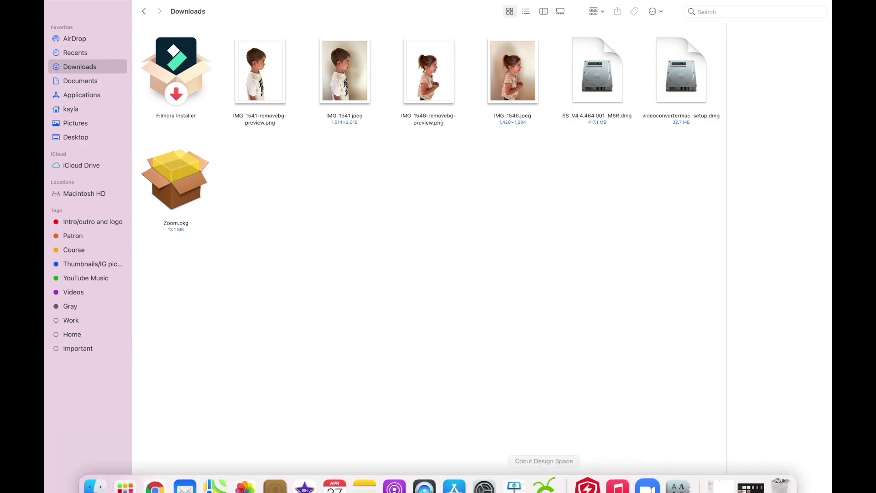
Upload the boy's background-free PNG into Design Space as a Complex image
click(548, 479)
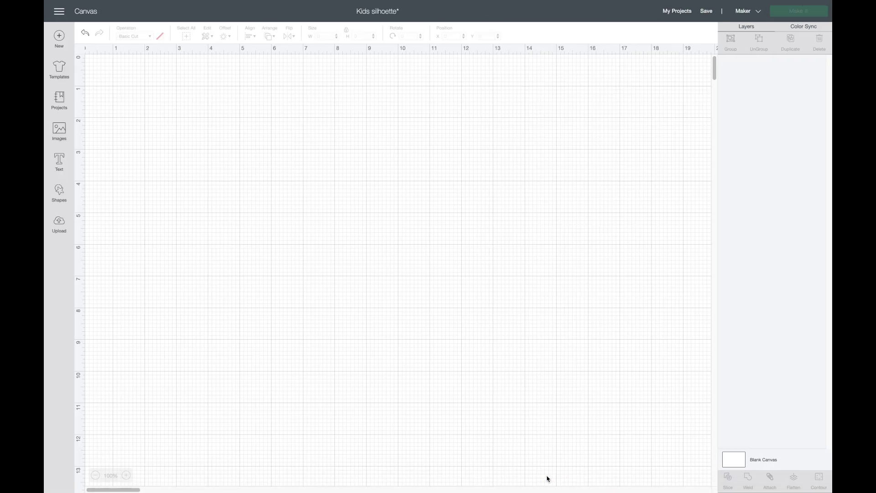
click(52, 227)
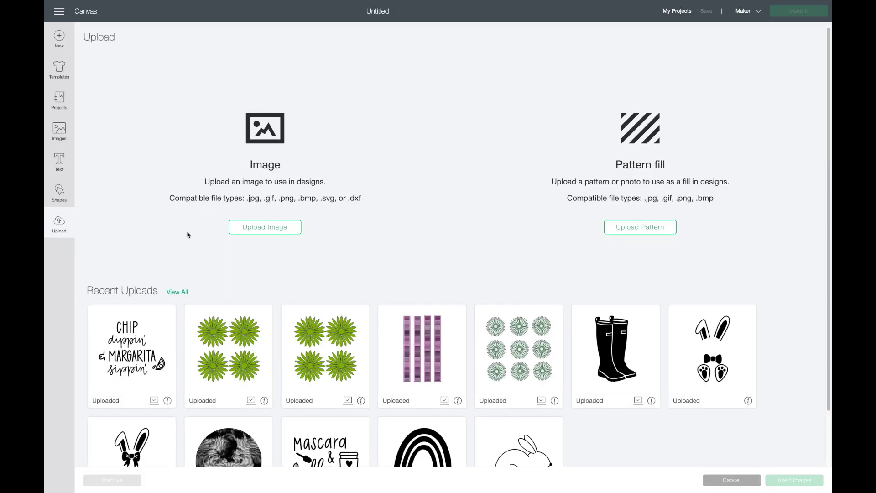
click(274, 230)
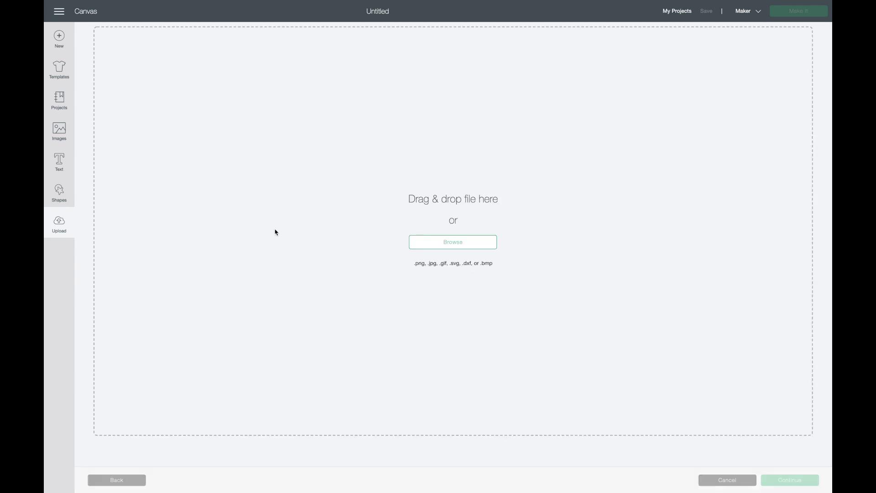
click(449, 248)
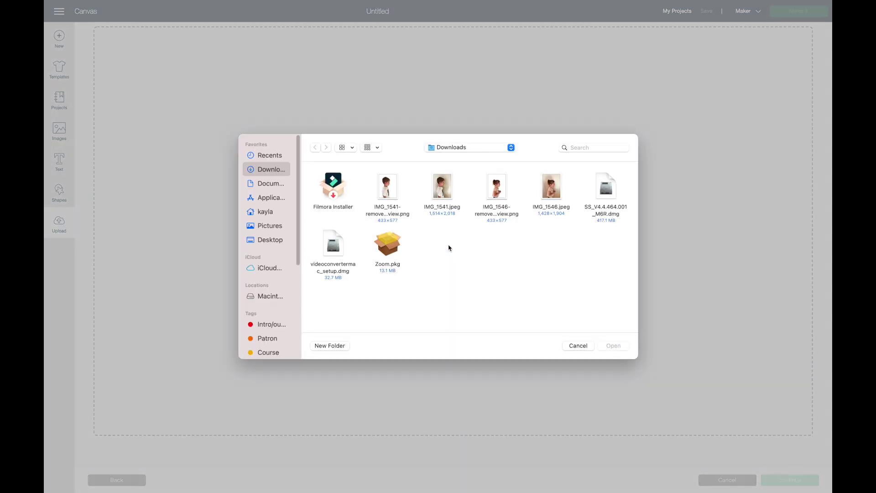
double_click(388, 188)
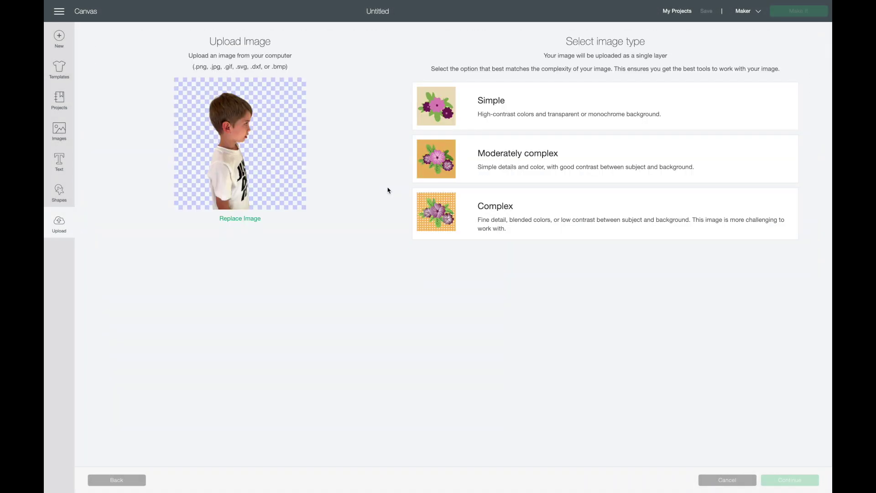
click(458, 219)
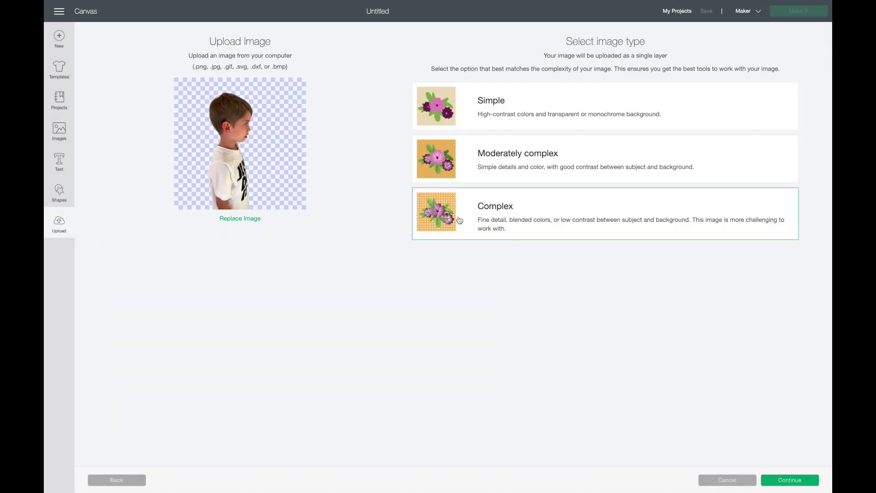
click(787, 479)
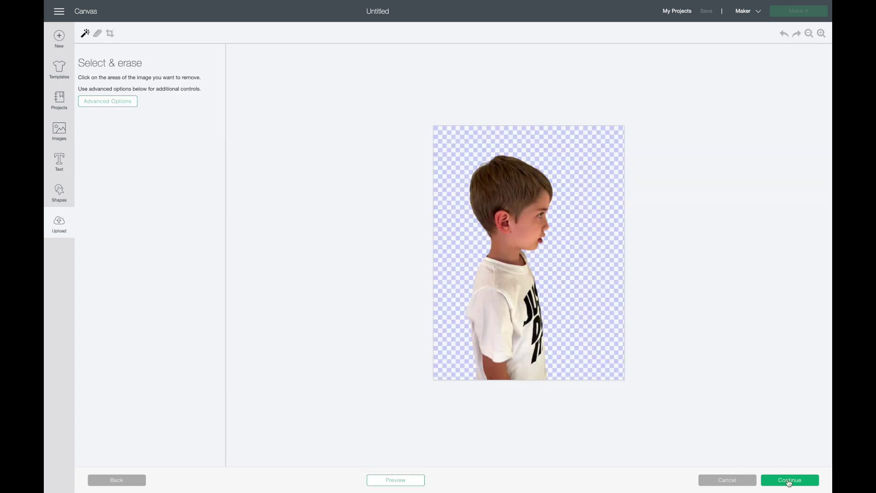
Crop the boy's uploaded image down to his head and shoulders
click(821, 33)
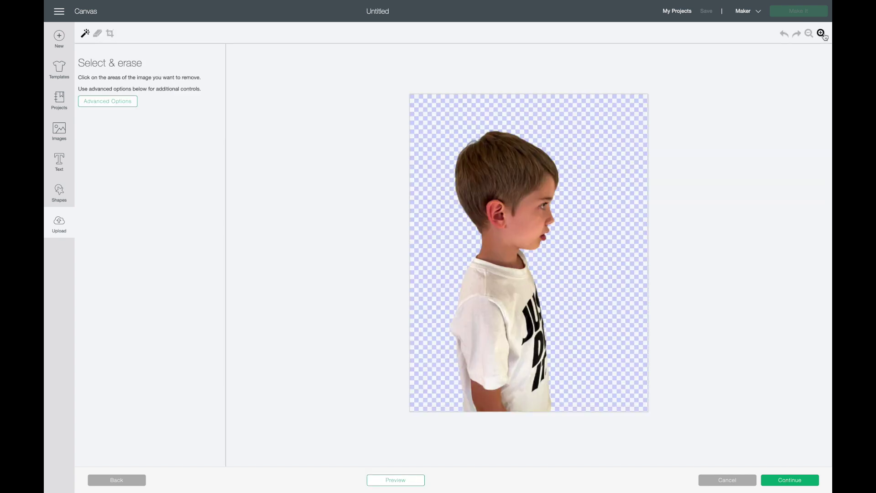
click(822, 34)
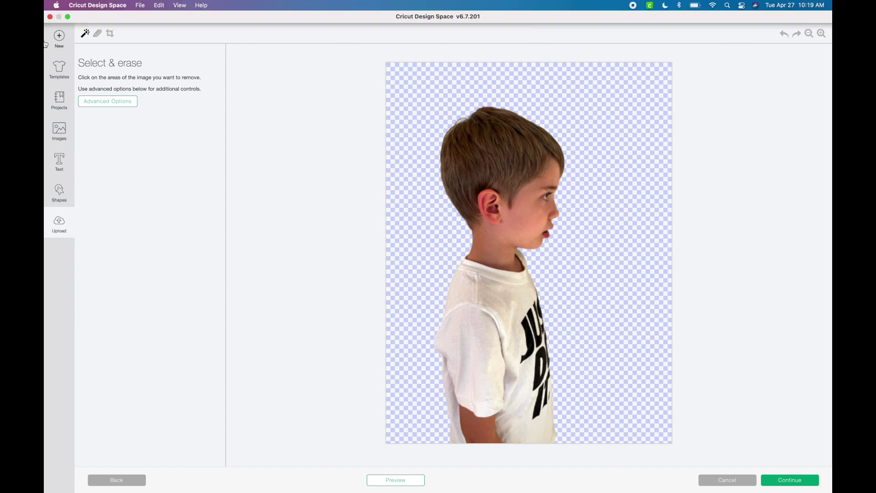
click(110, 34)
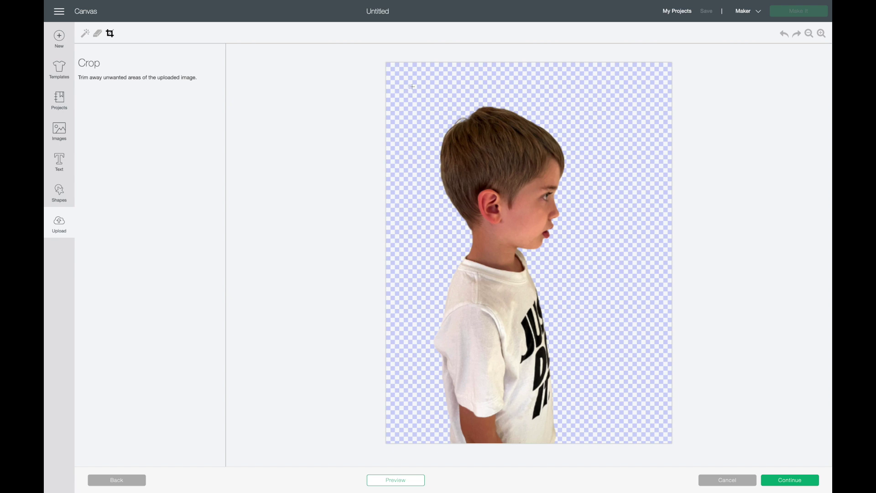
drag(412, 86, 600, 345)
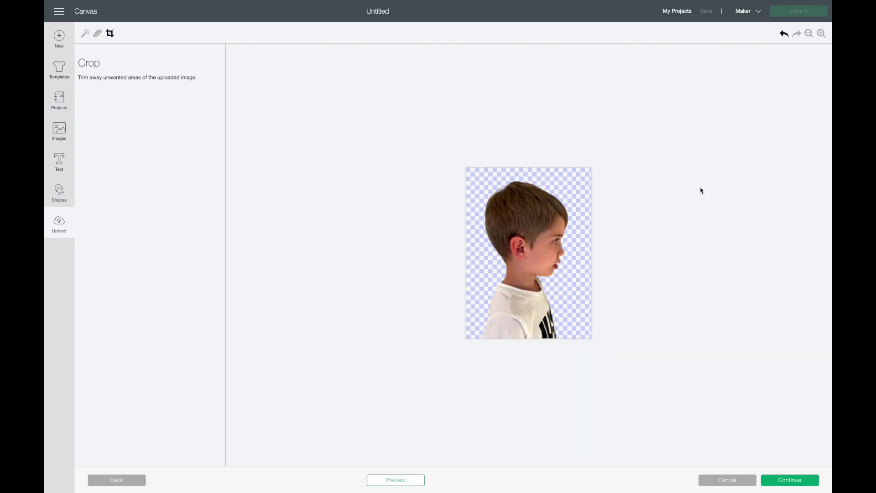
Zoom in and check the cropped boy image's cut-silhouette preview before continuing
click(822, 34)
click(821, 33)
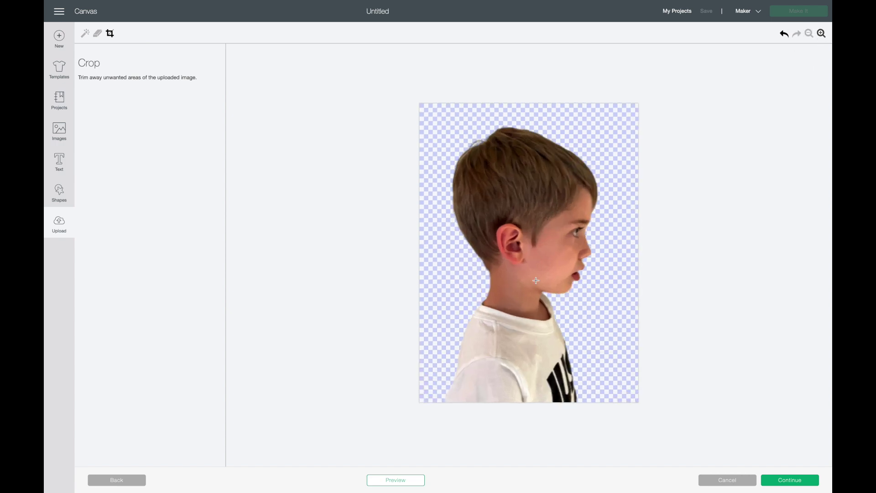
click(395, 480)
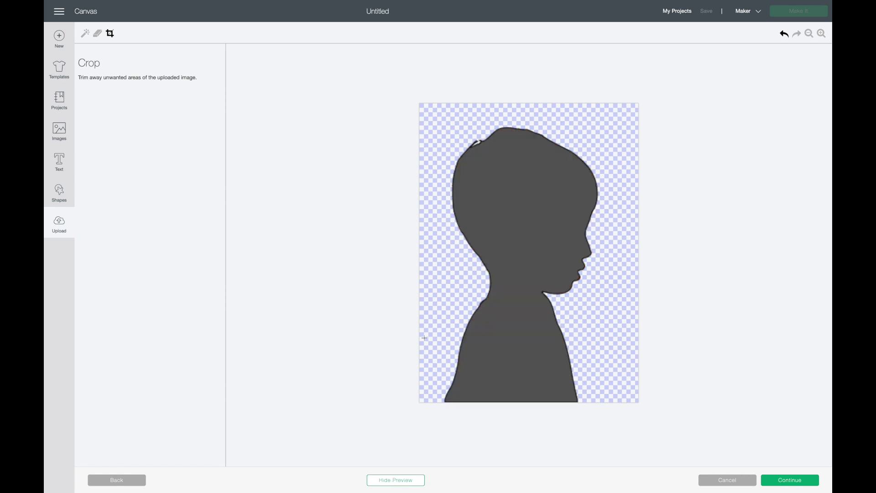
click(392, 480)
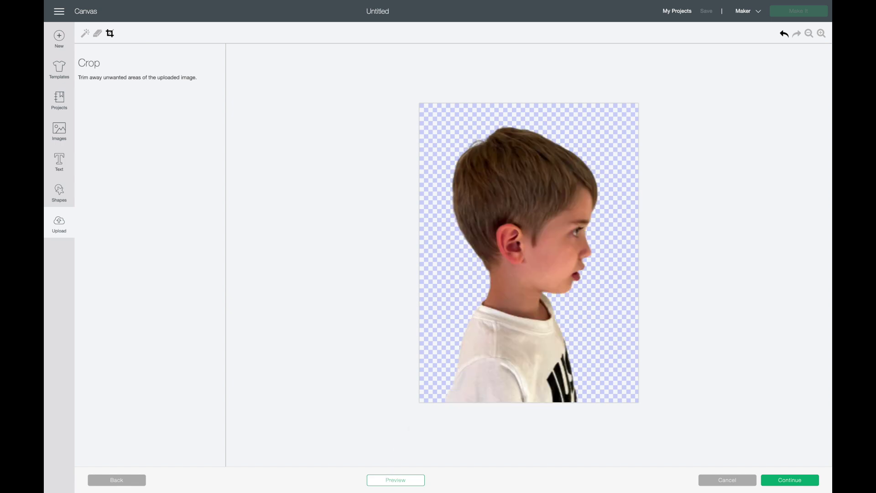
click(405, 480)
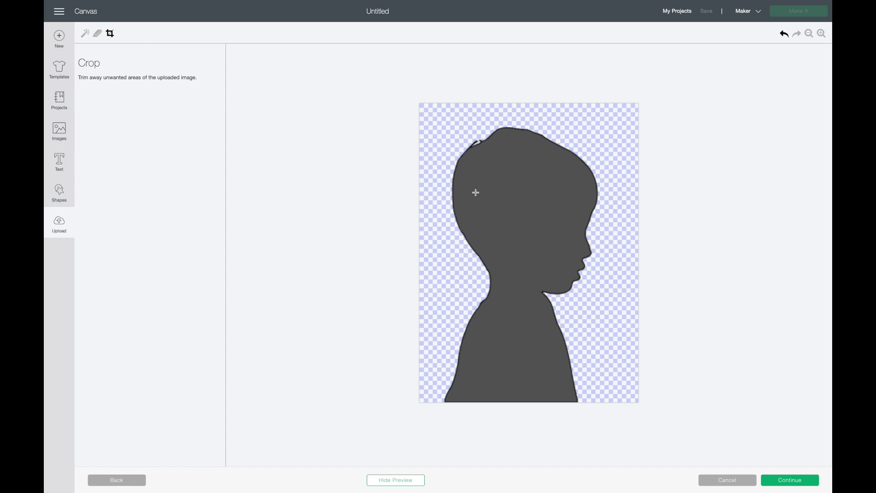
click(407, 480)
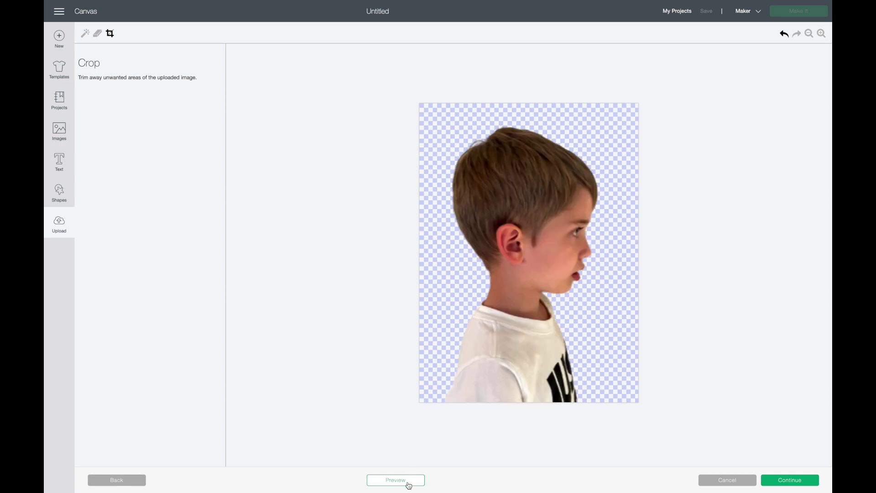
click(801, 480)
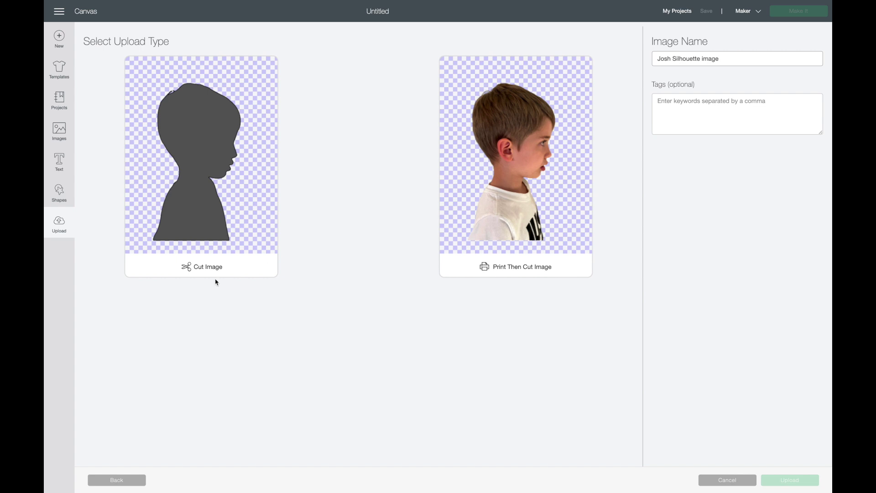
Save the boy's silhouette as a Cut Image and upload it
click(185, 209)
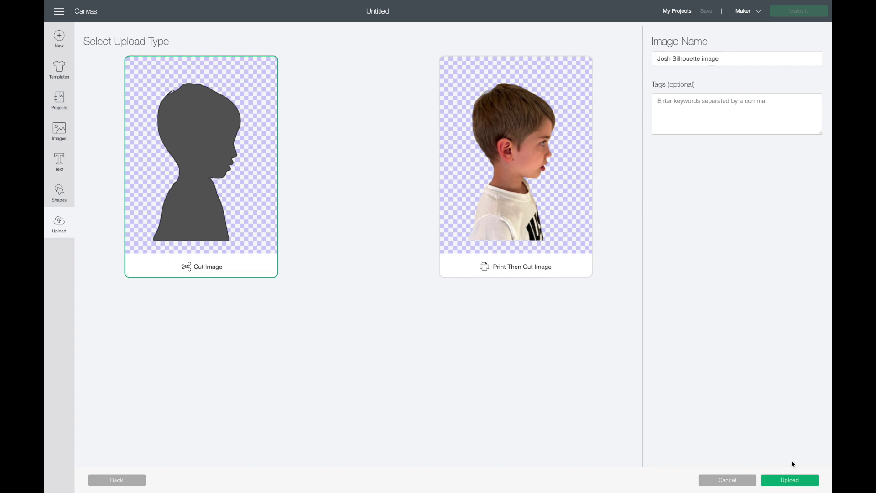
click(798, 482)
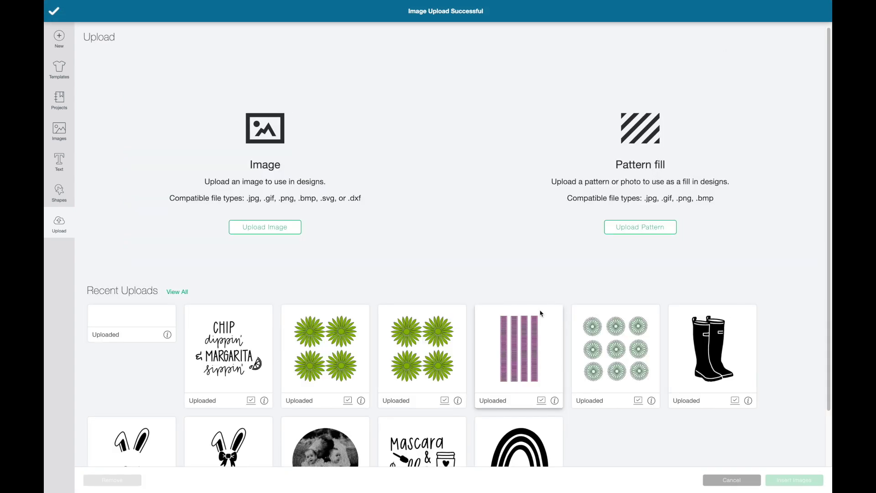
Upload the girl's background-free PNG as a Complex image and zoom in on it
click(281, 235)
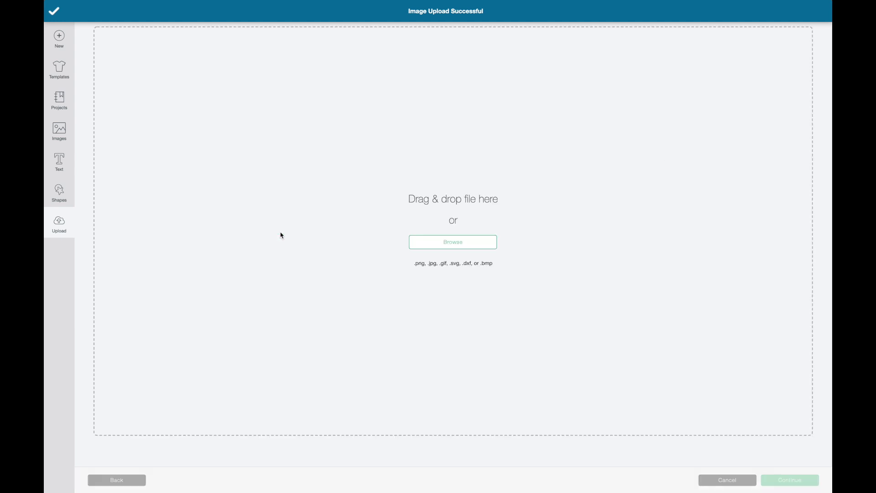
click(451, 244)
double_click(500, 196)
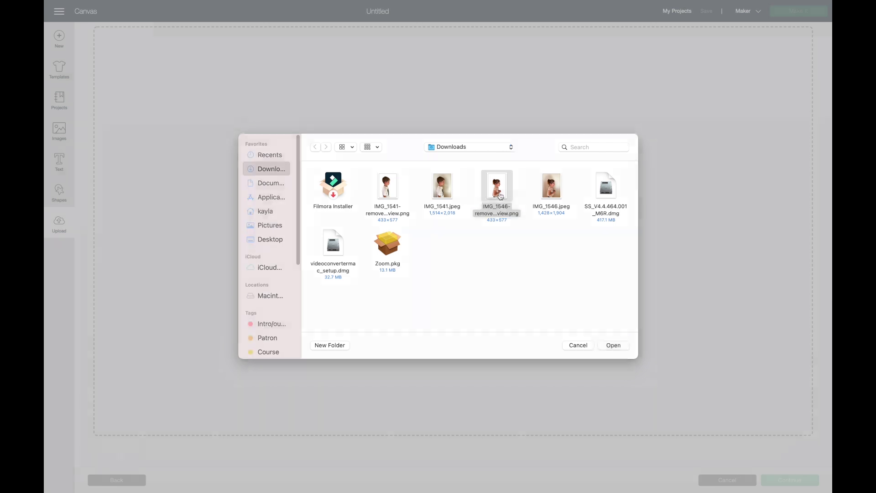
click(489, 205)
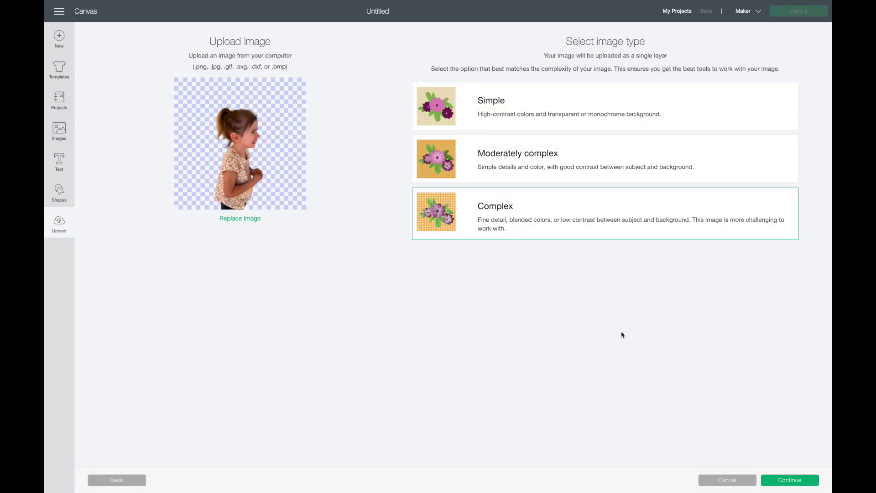
click(790, 480)
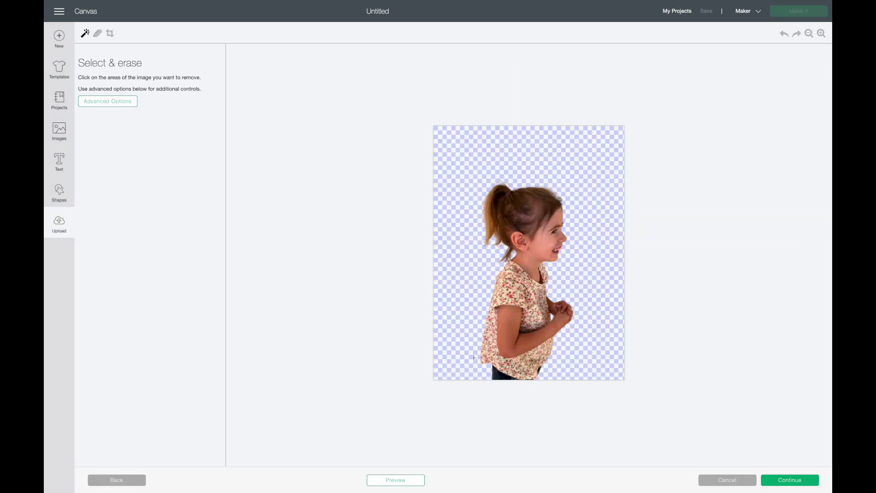
click(821, 33)
click(821, 33)
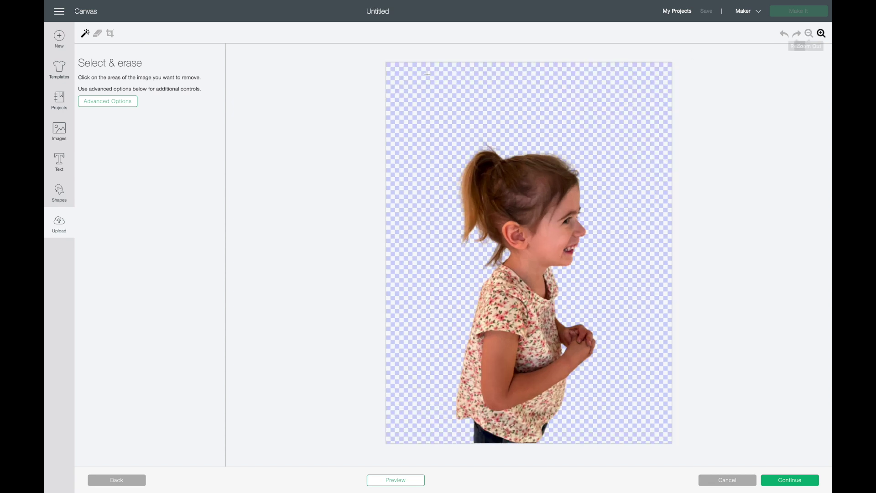
Crop the girl's photo to her head and shoulders and check the cut-silhouette preview
click(109, 35)
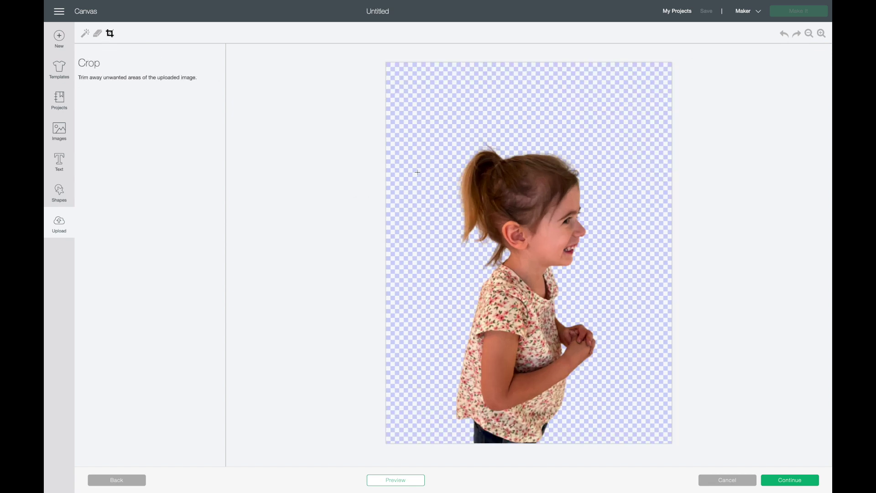
drag(427, 117, 622, 322)
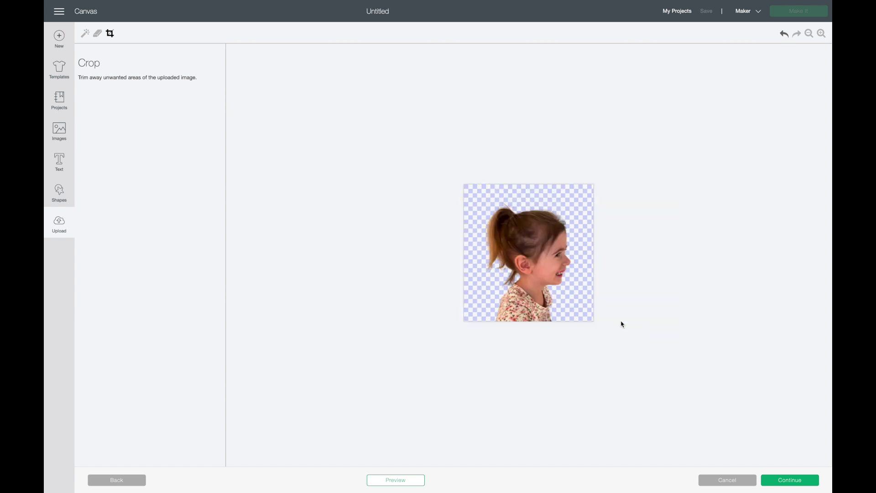
click(821, 34)
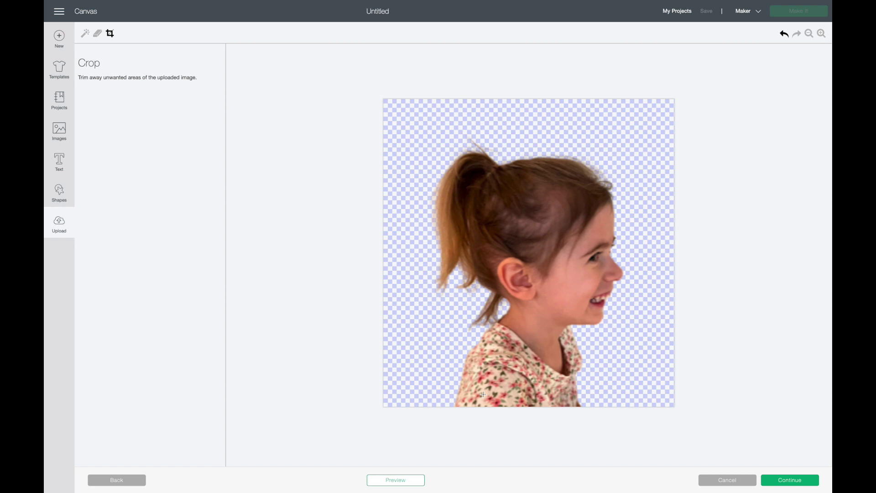
click(391, 481)
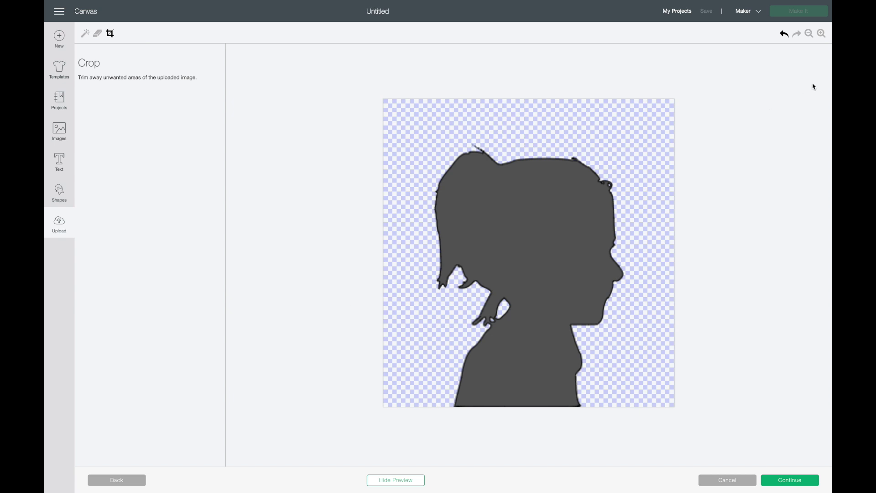
click(821, 34)
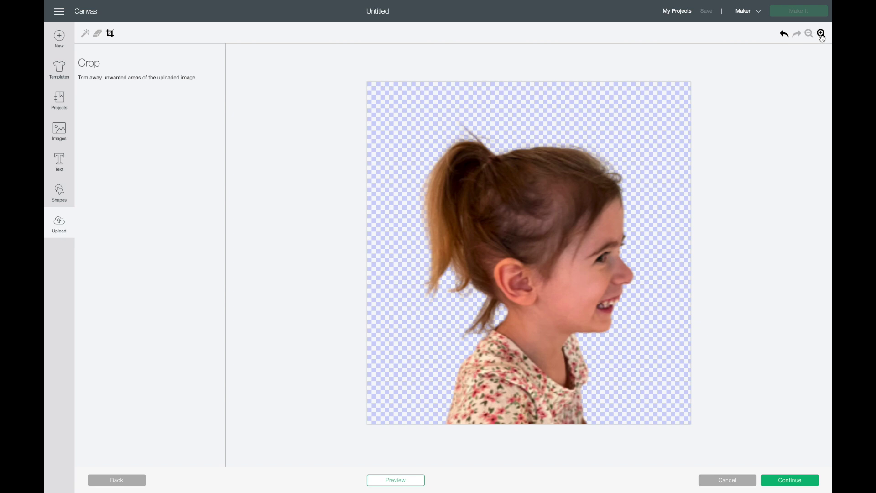
click(821, 34)
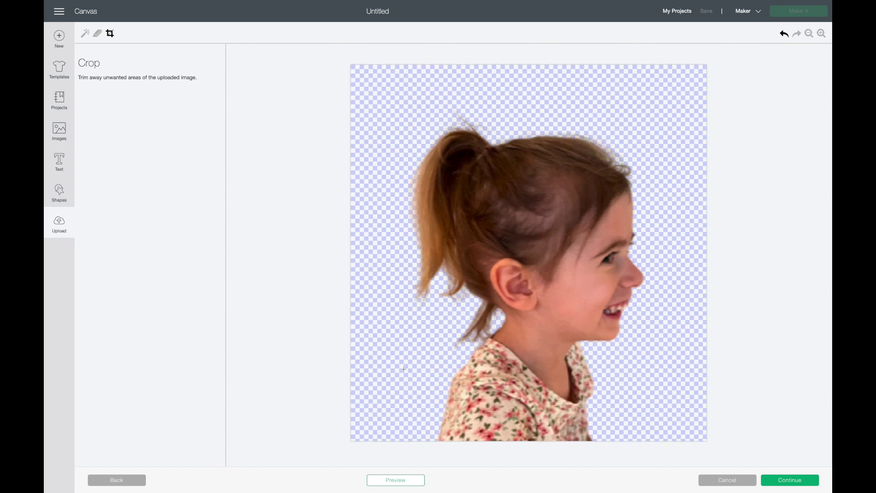
click(399, 478)
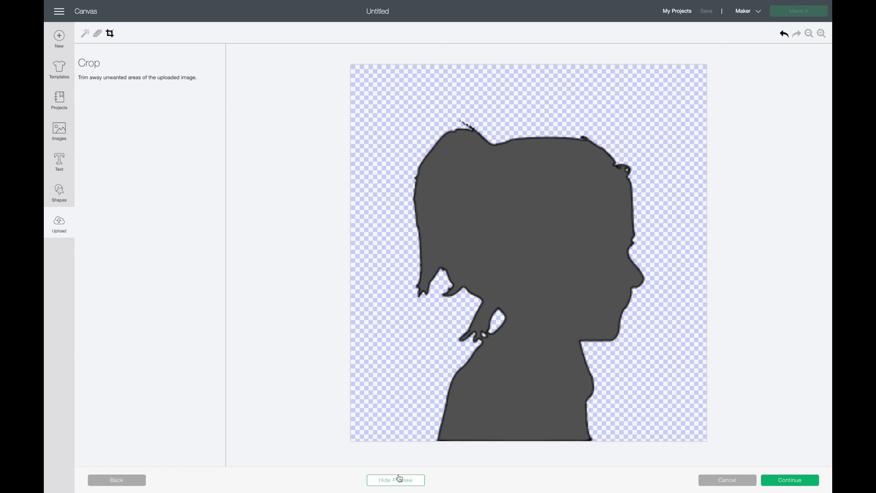
click(400, 478)
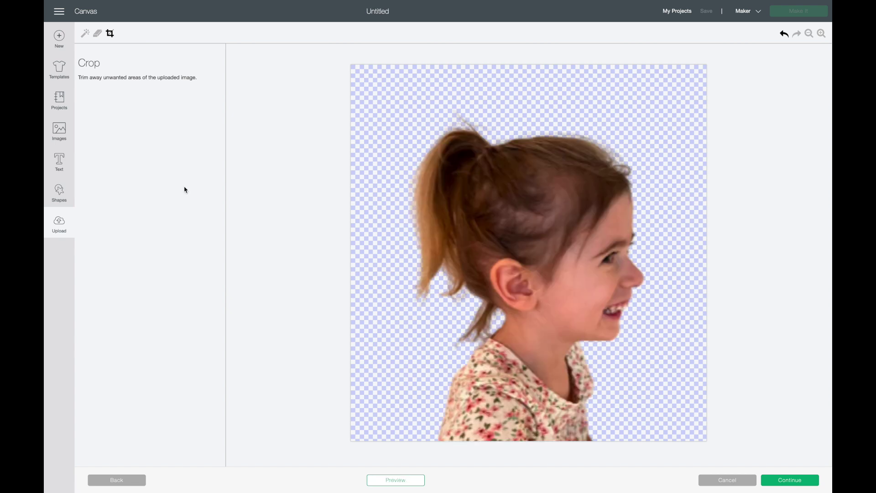
Erase the loose hair strand below the girl's ponytail and preview the silhouette
click(97, 33)
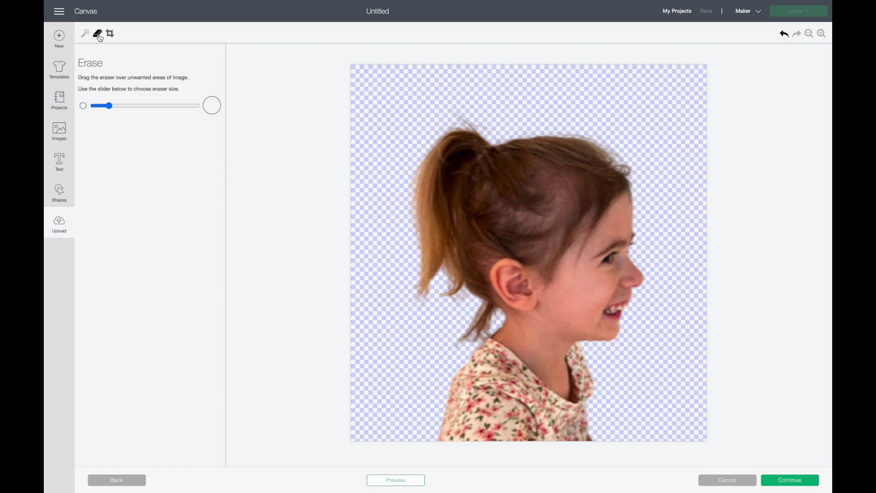
mouse_move(463, 335)
mouse_down()
mouse_move(429, 331)
mouse_move(474, 332)
mouse_move(480, 314)
mouse_move(488, 317)
mouse_move(469, 307)
mouse_up()
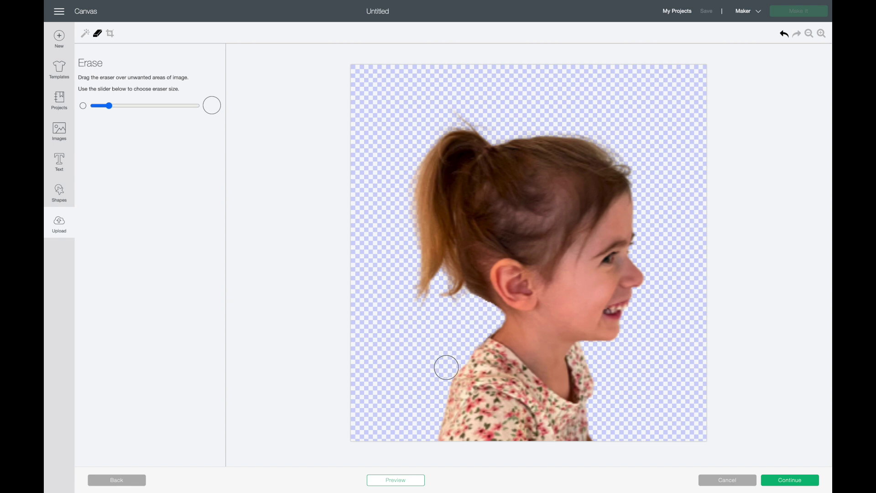
click(406, 480)
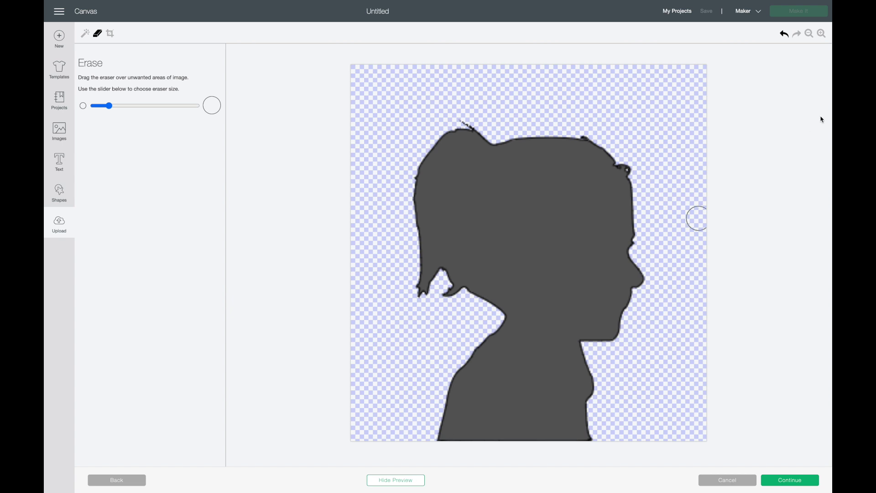
Zoom in close on the girl's head and preview the cut silhouette
click(821, 33)
click(821, 34)
click(821, 33)
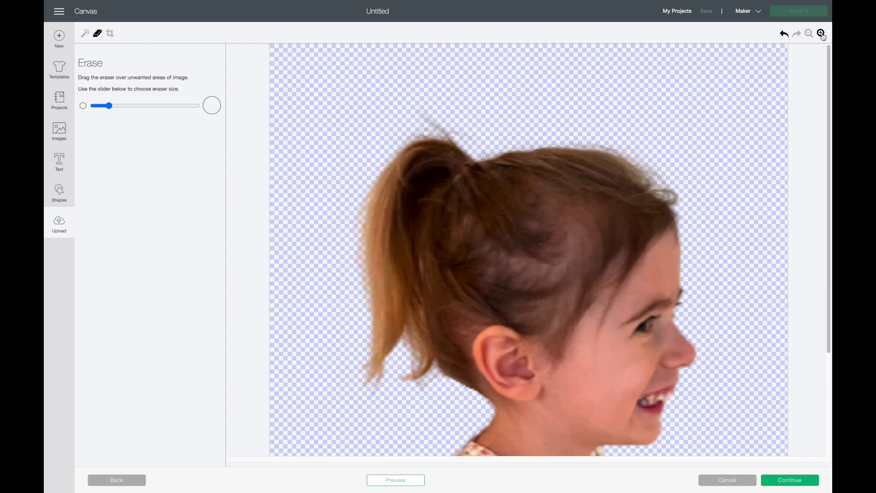
scroll(574, 225, down, 2)
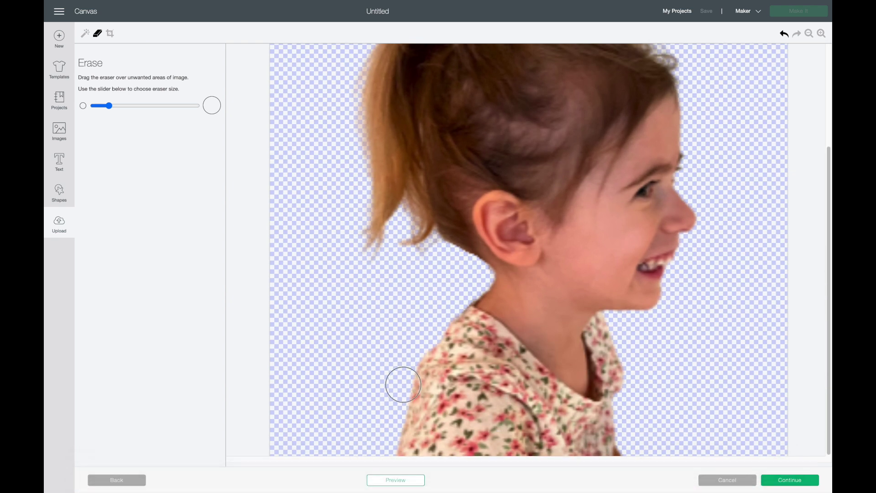
click(402, 480)
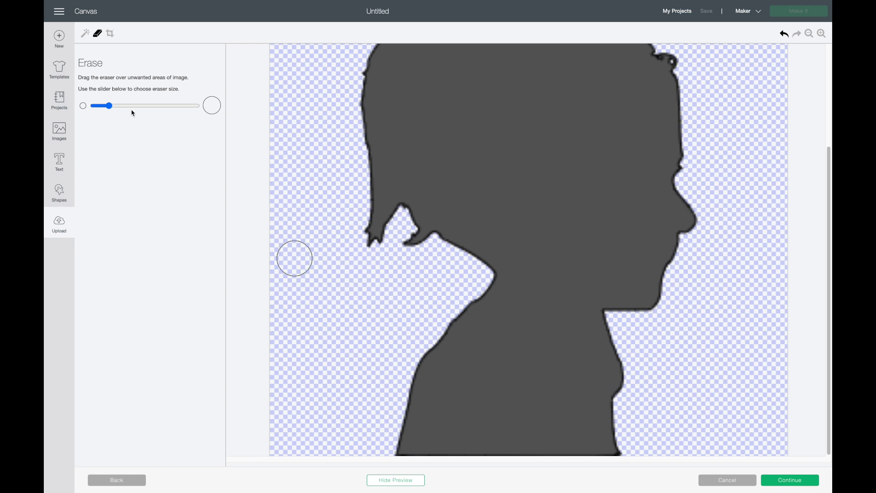
With a smaller eraser, trim more stray hair near the ponytail and recheck the silhouette
drag(111, 108, 93, 106)
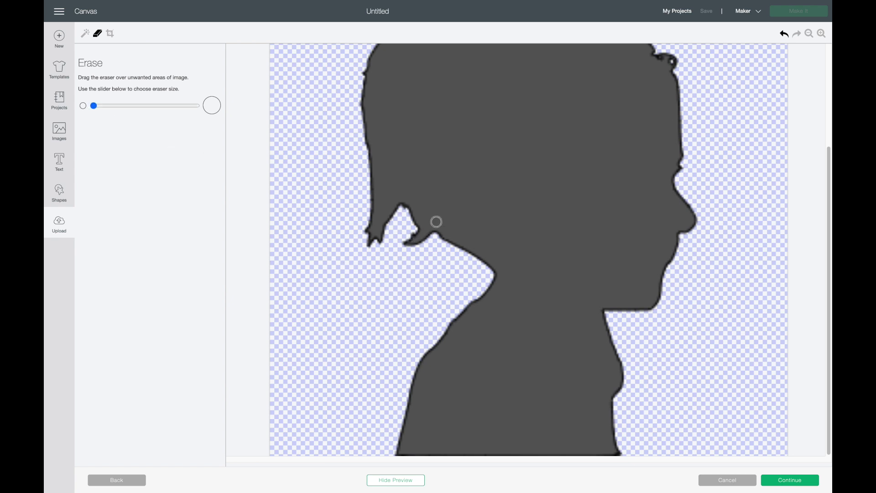
drag(428, 224, 414, 229)
click(396, 479)
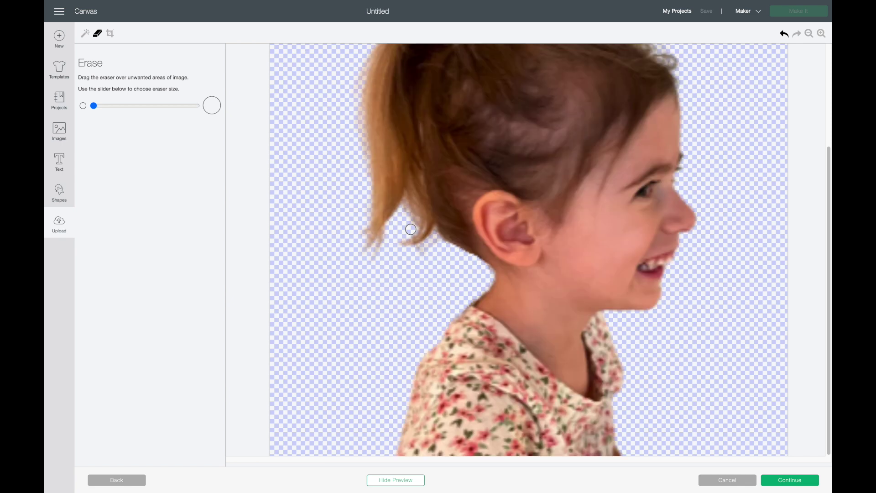
click(780, 39)
click(404, 481)
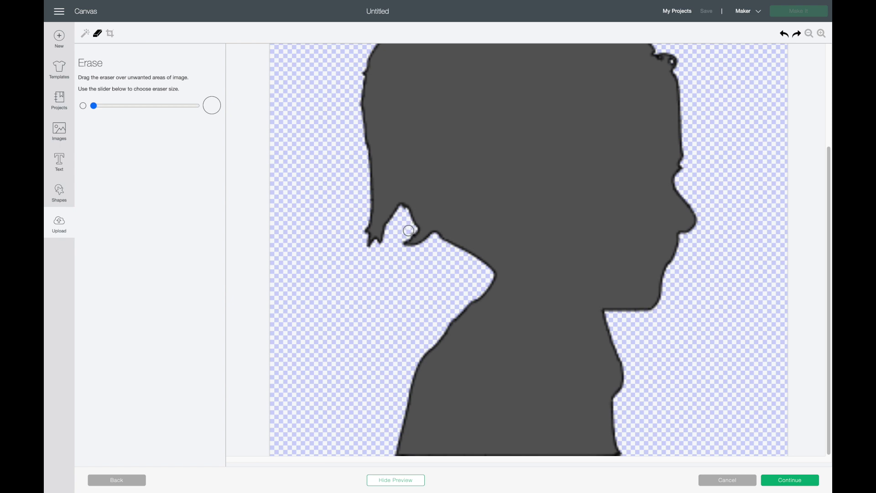
drag(408, 230, 418, 219)
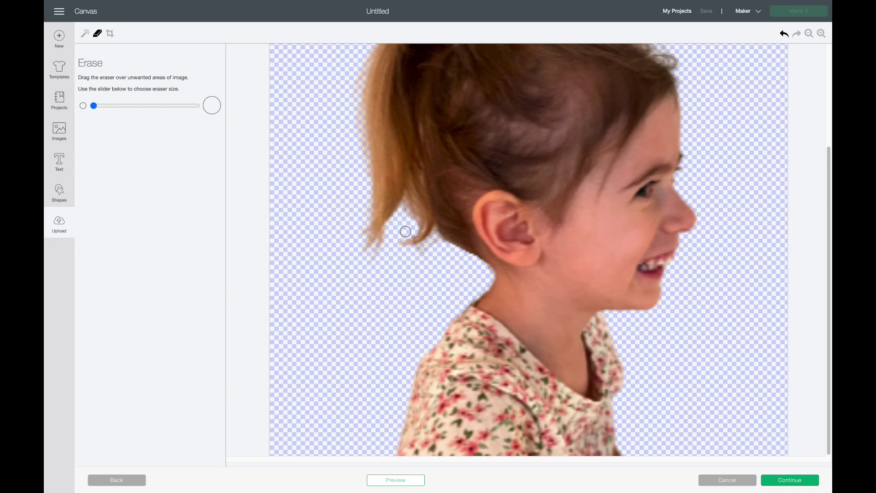
click(392, 480)
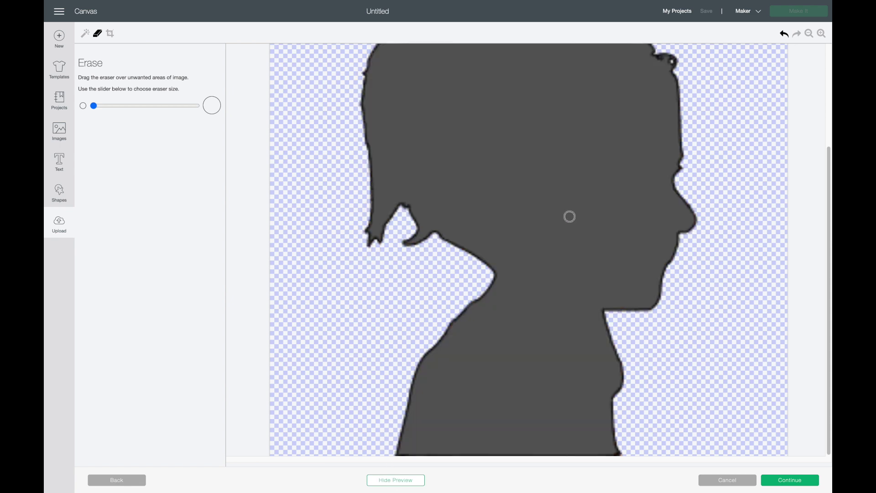
scroll(569, 215, up, 3)
scroll(570, 272, up, 2)
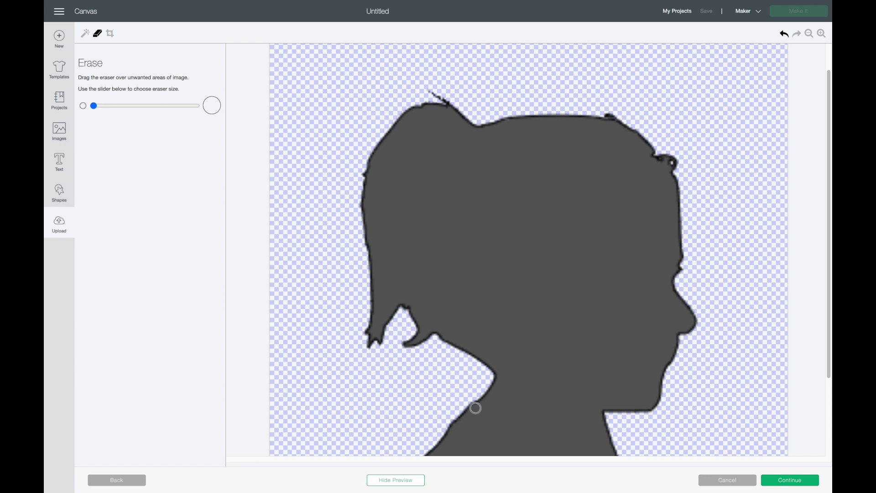
Return to the colour photo and make the eraser brush slightly larger
click(399, 483)
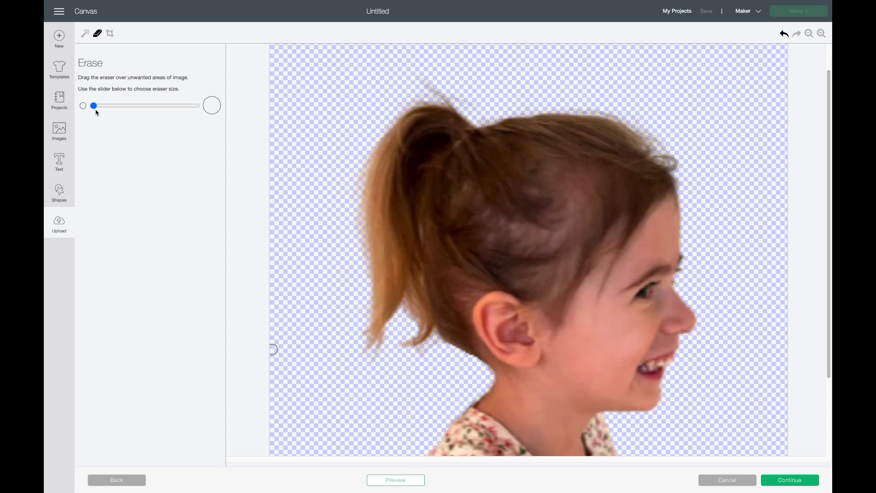
drag(93, 106, 118, 106)
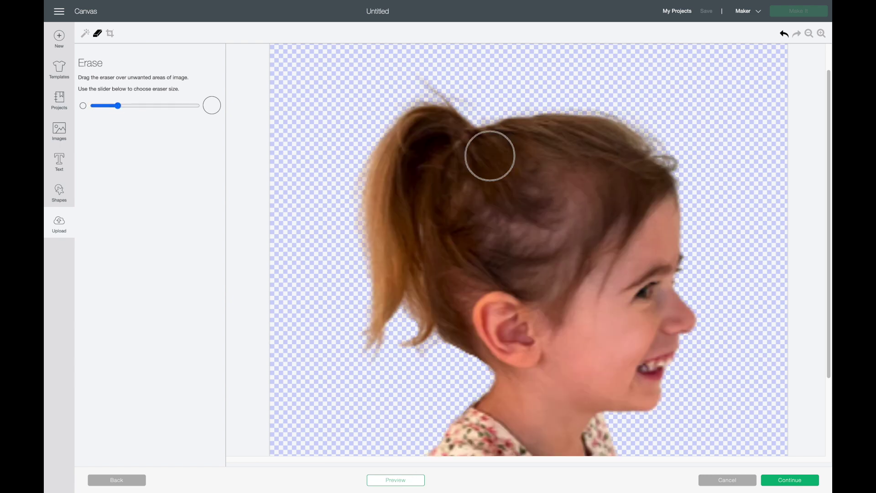
drag(117, 106, 106, 106)
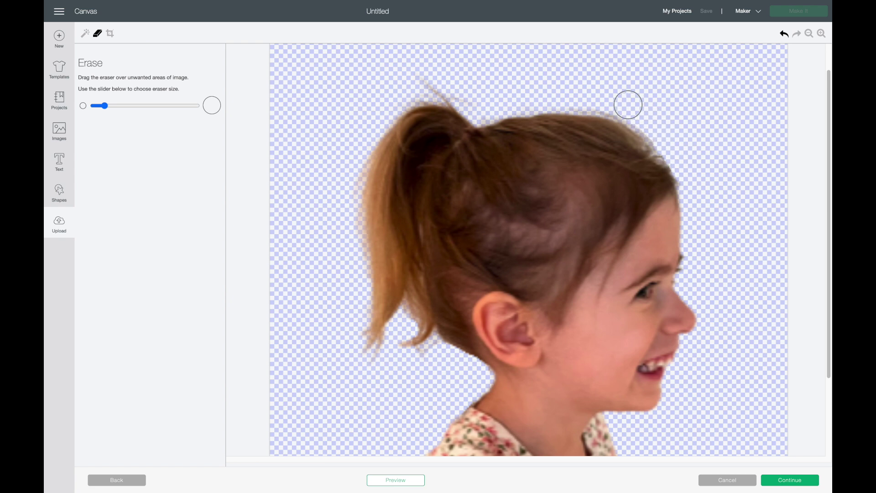
Toggle the silhouette preview several times, ending on the dark cut outline
click(409, 487)
click(409, 487)
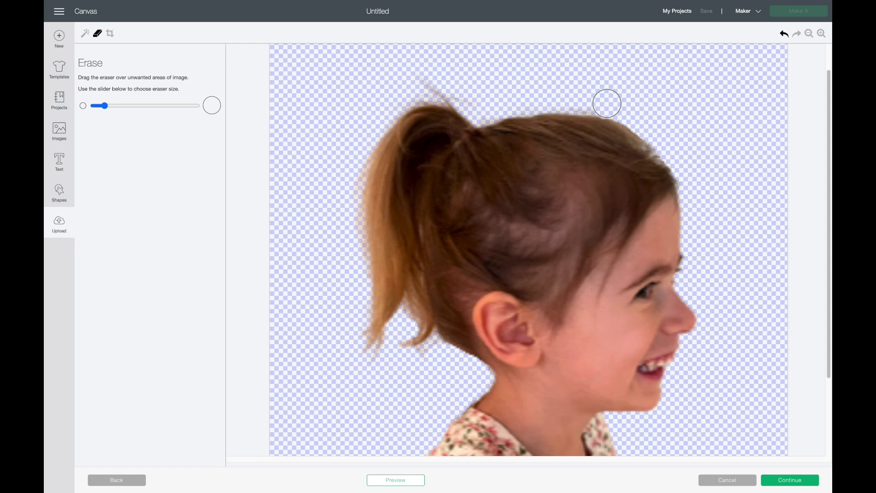
click(412, 477)
click(406, 477)
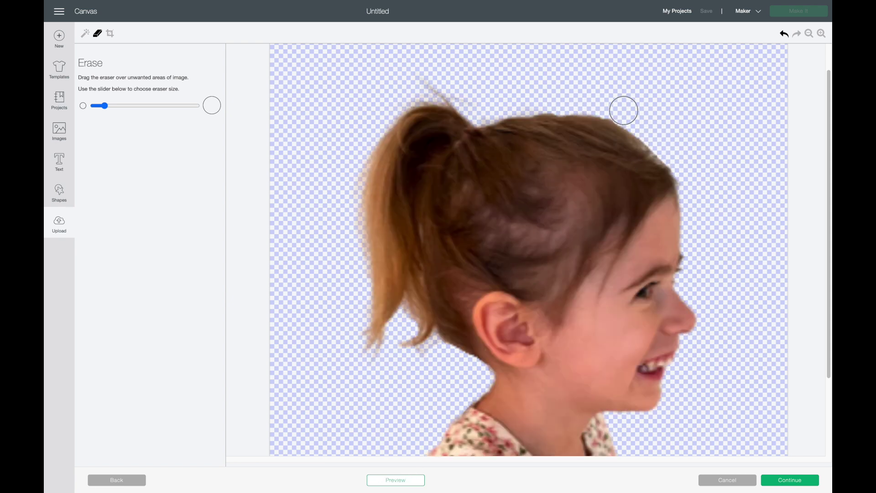
click(405, 480)
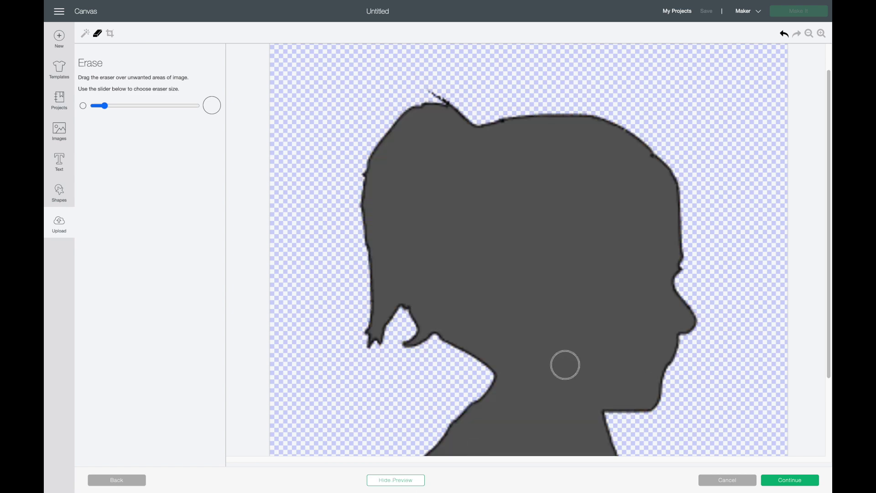
Zoom out to the whole girl's photo and compare the silhouette preview with the colour view
click(809, 33)
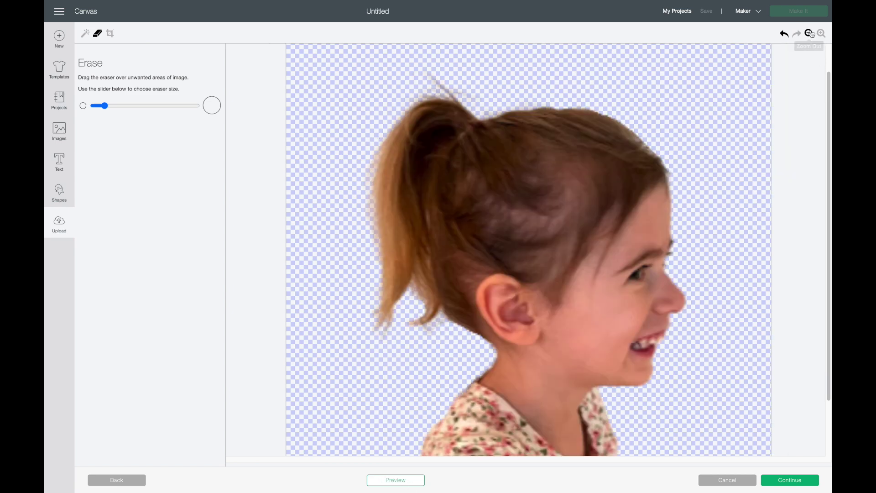
click(809, 33)
click(809, 33)
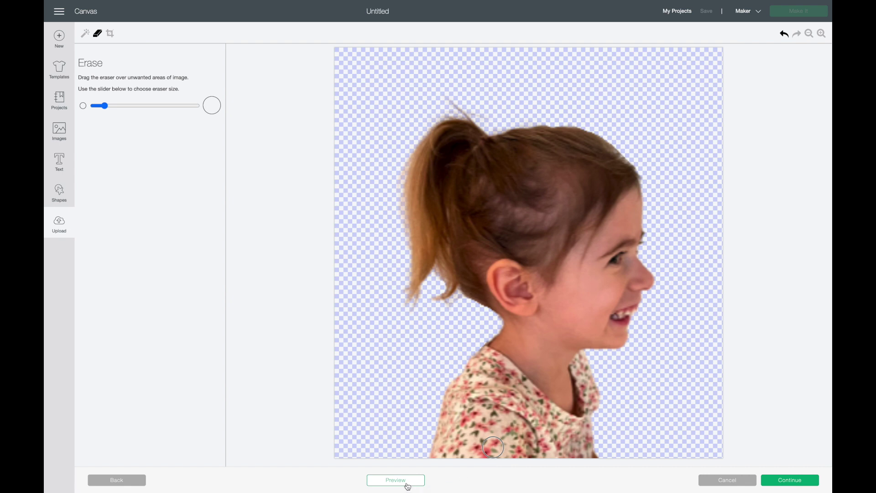
click(810, 33)
click(809, 33)
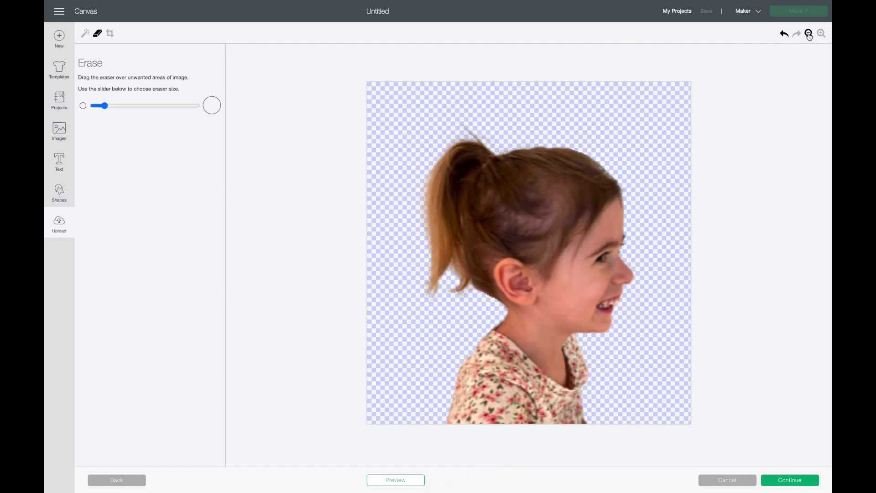
click(402, 485)
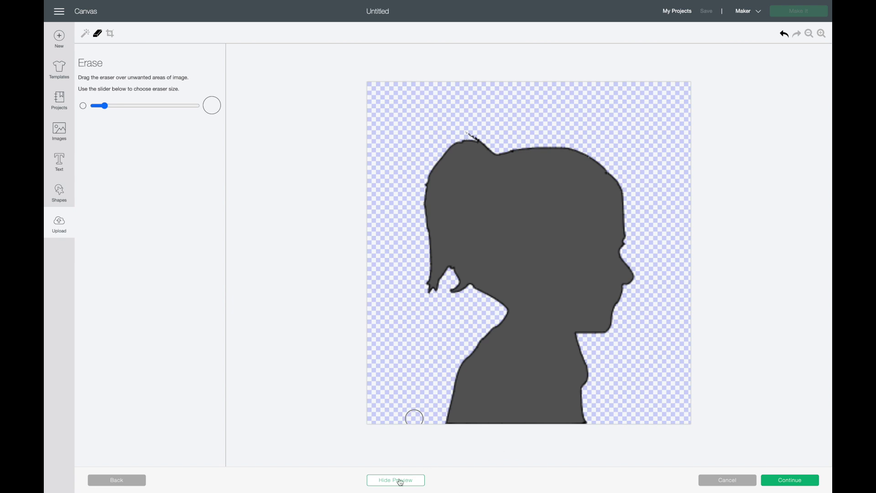
click(401, 482)
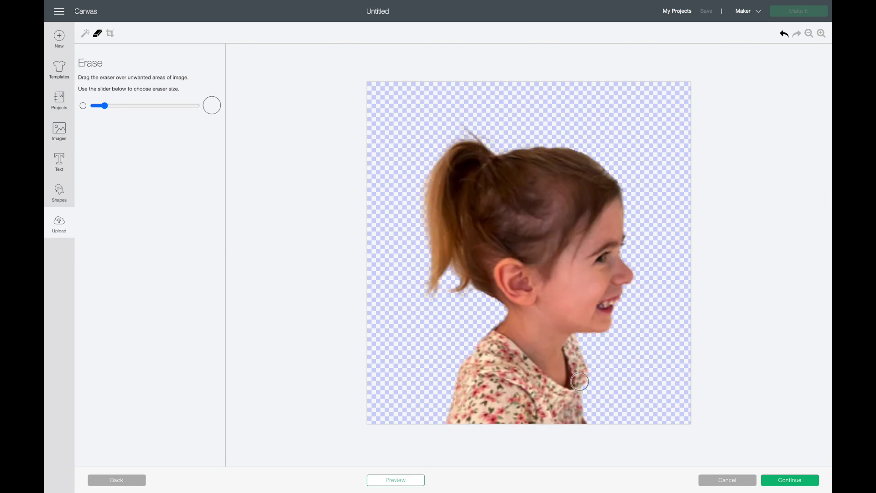
click(412, 481)
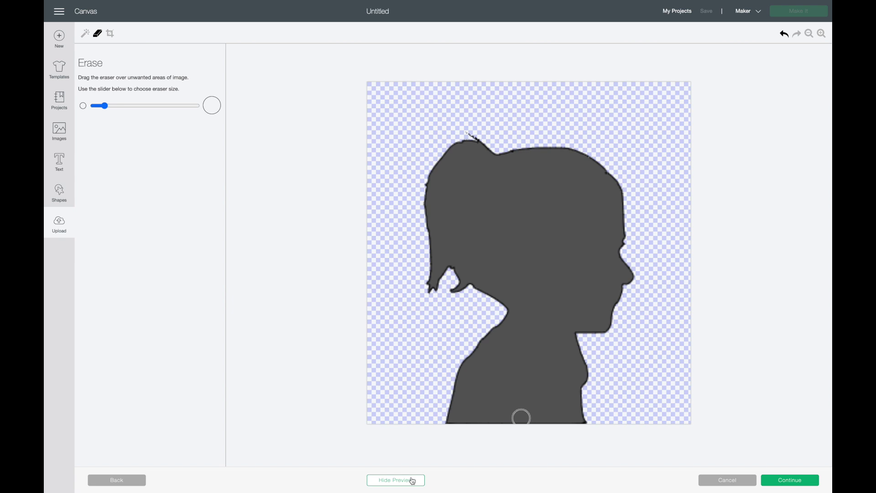
click(412, 481)
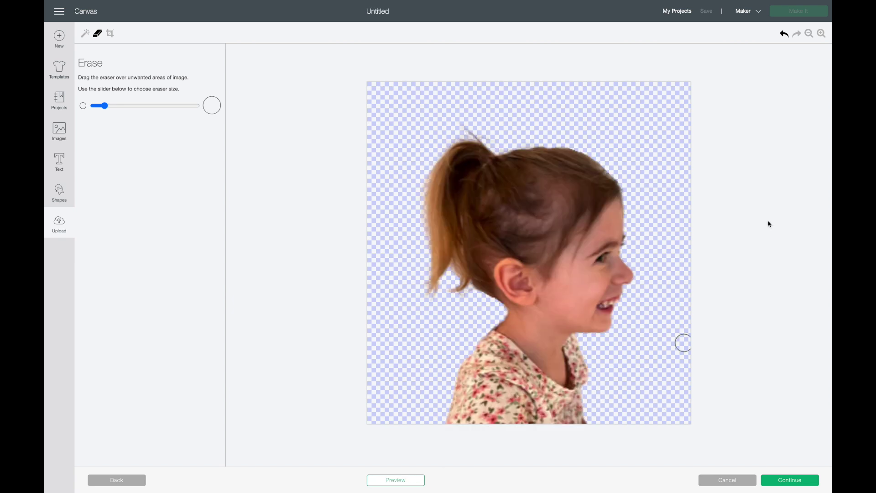
Erase background along the shirt's right edge with a smaller eraser, rechecking the silhouette preview
click(822, 33)
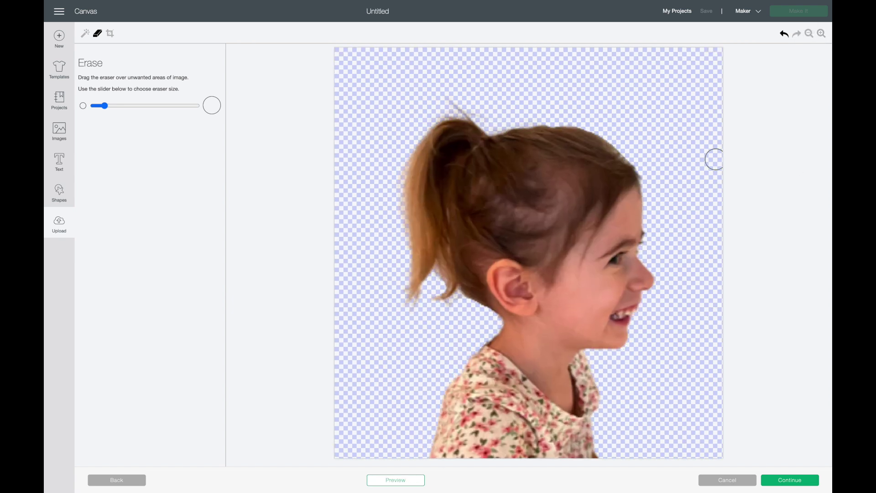
mouse_move(619, 406)
mouse_down()
mouse_move(602, 412)
mouse_move(594, 372)
mouse_up()
drag(104, 105, 94, 105)
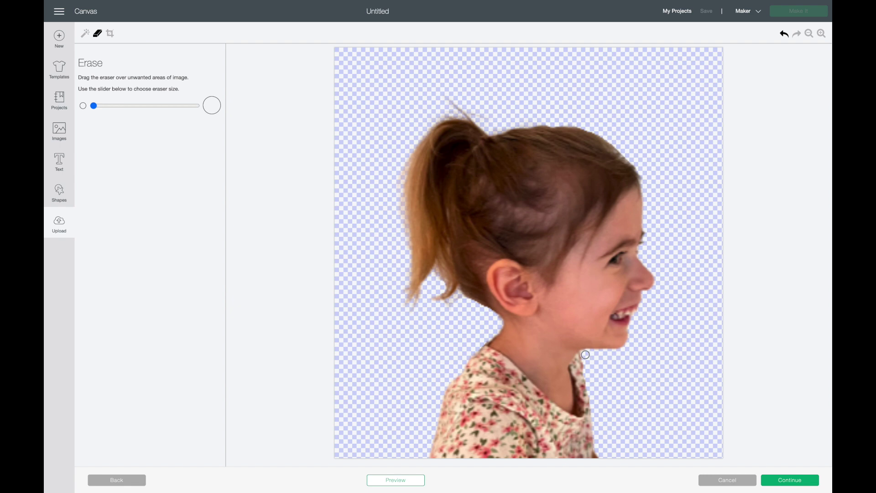
click(395, 480)
click(395, 479)
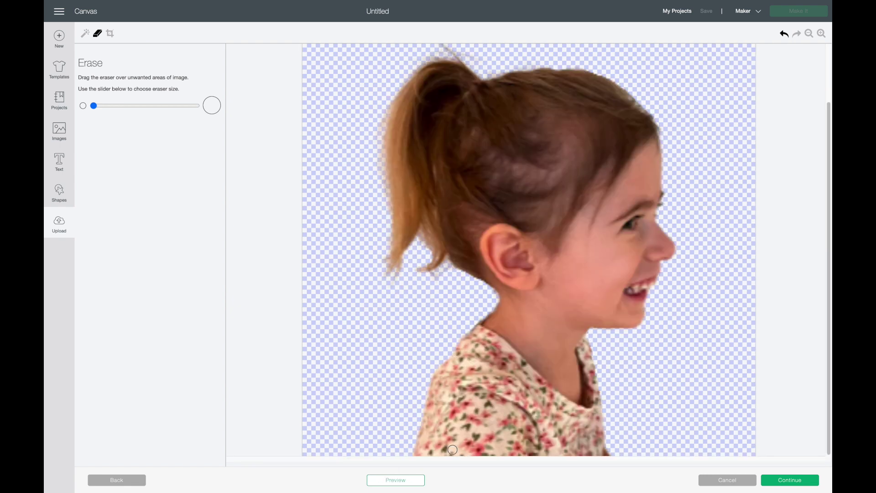
click(809, 33)
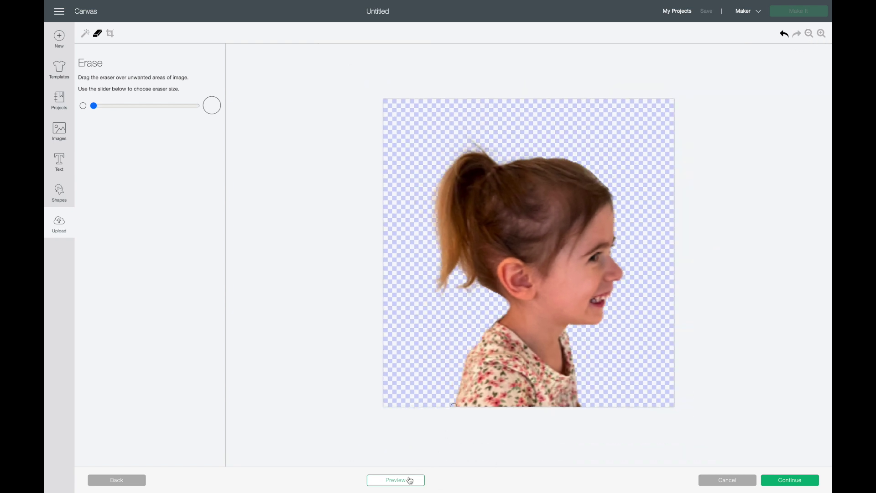
click(410, 480)
click(402, 480)
Enlarge the eraser, recheck the silhouette cut preview, and finish cleaning up the girl's photo
click(821, 33)
drag(93, 105, 113, 105)
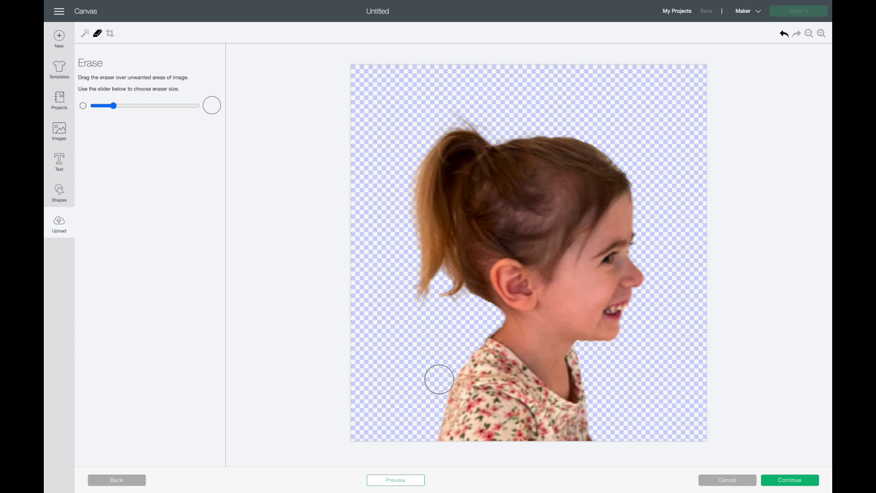
click(404, 479)
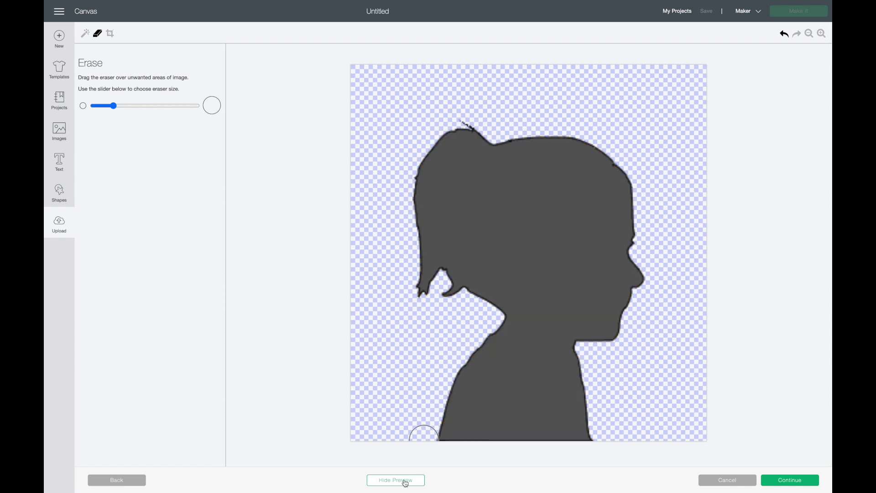
click(405, 481)
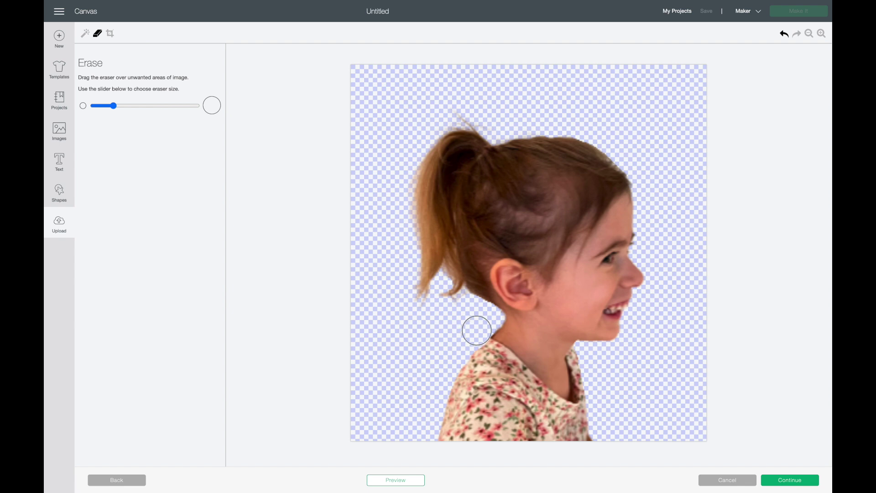
click(397, 480)
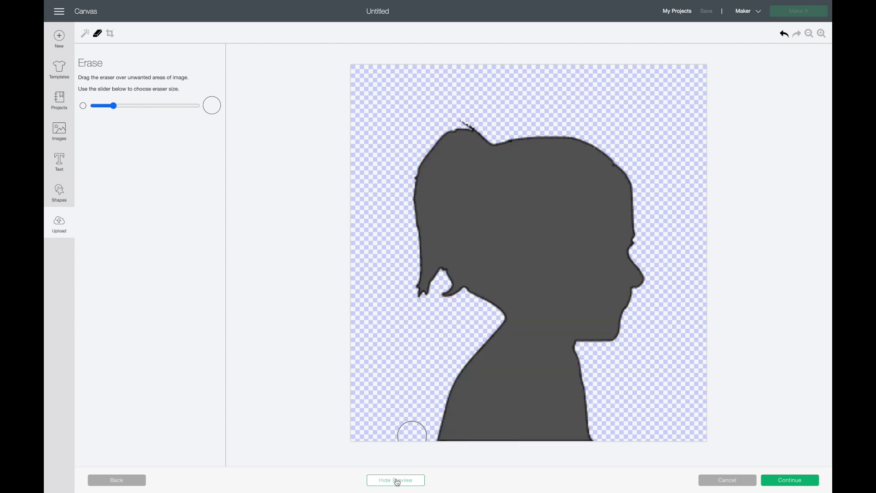
click(822, 34)
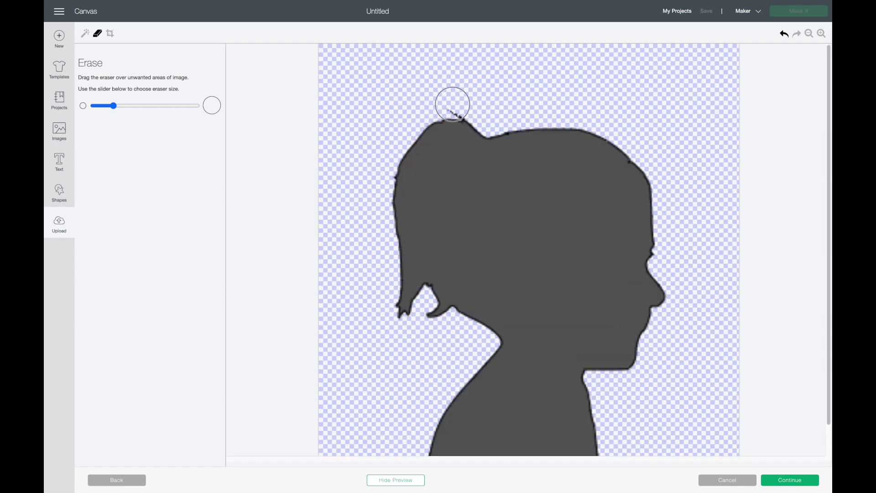
click(438, 94)
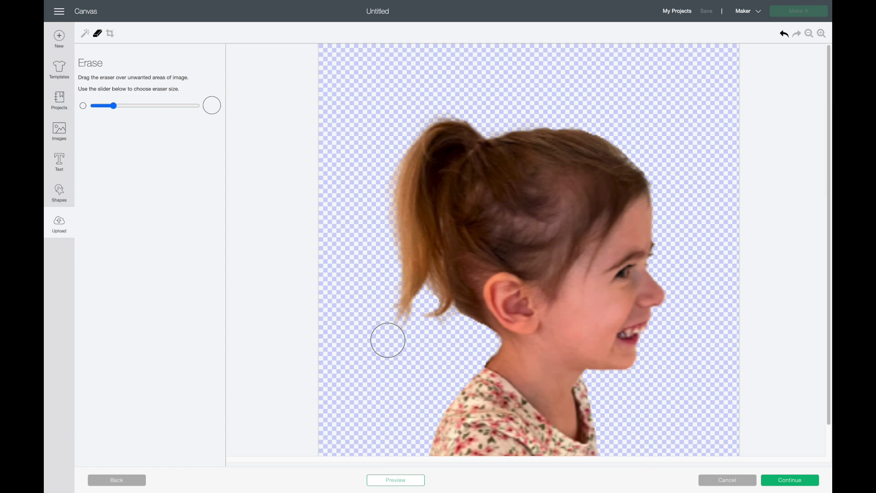
click(396, 480)
click(396, 480)
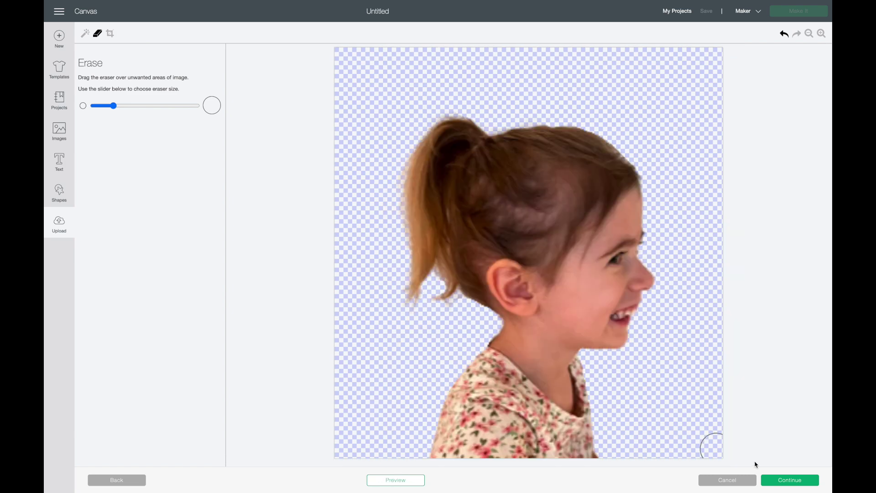
click(784, 480)
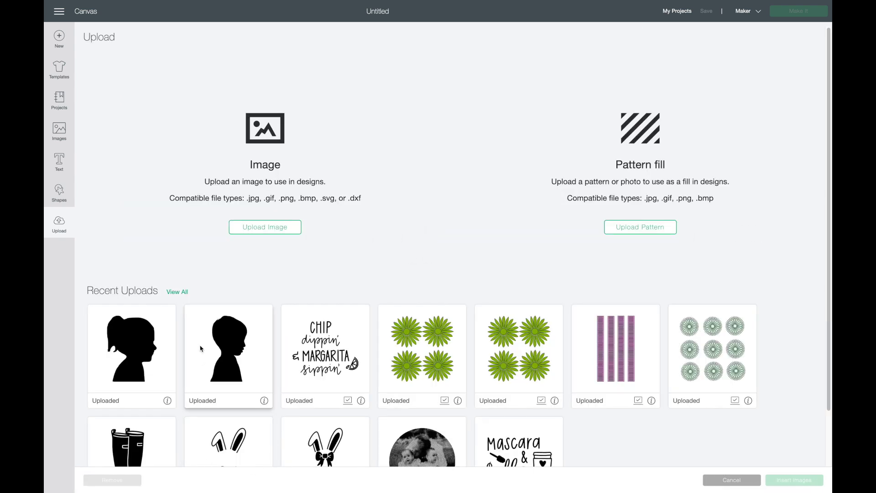
Insert both the boy's and girl's silhouettes from Recent Uploads onto the canvas
click(200, 348)
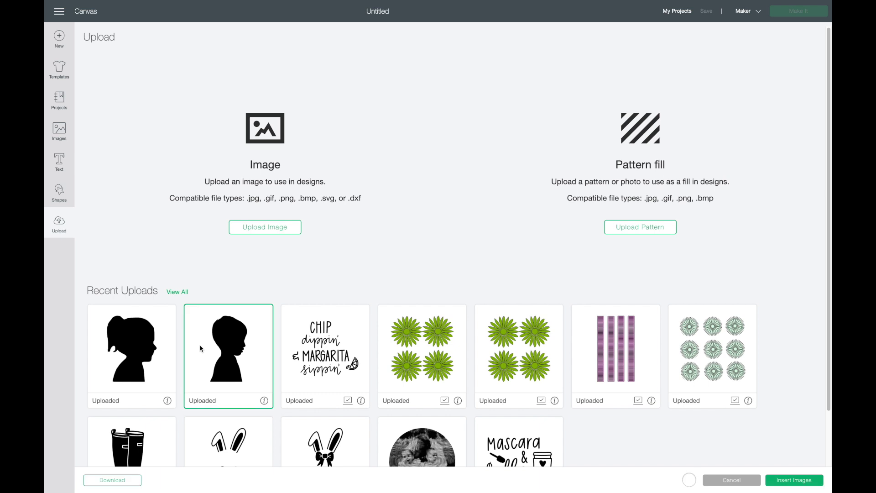
click(136, 360)
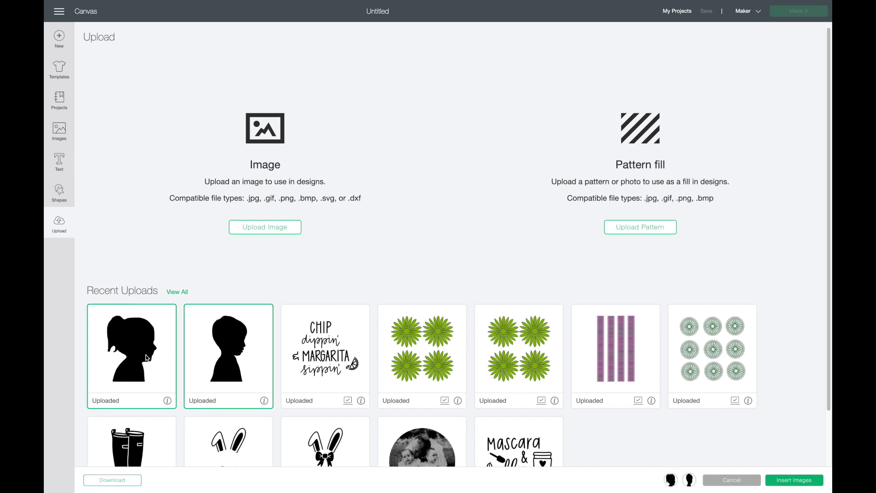
click(784, 484)
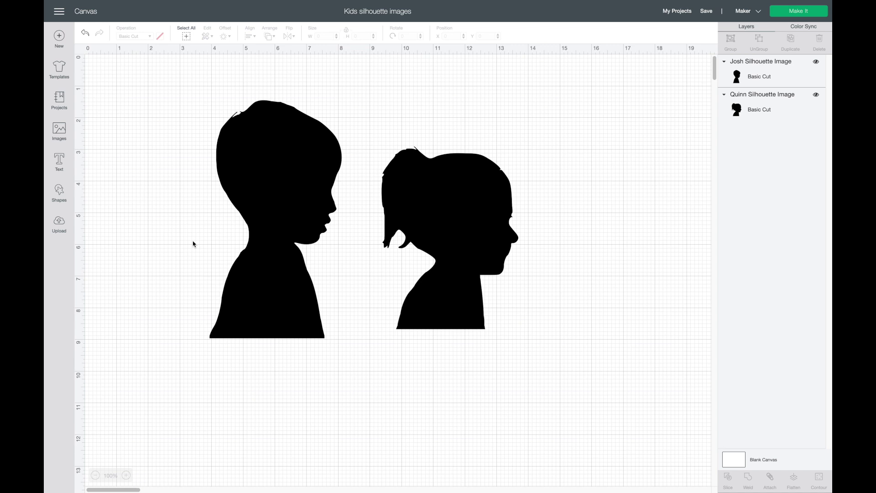
click(62, 201)
Add a square sized 8 x 10 inches, colour it white, and layer it beneath both silhouettes
click(95, 139)
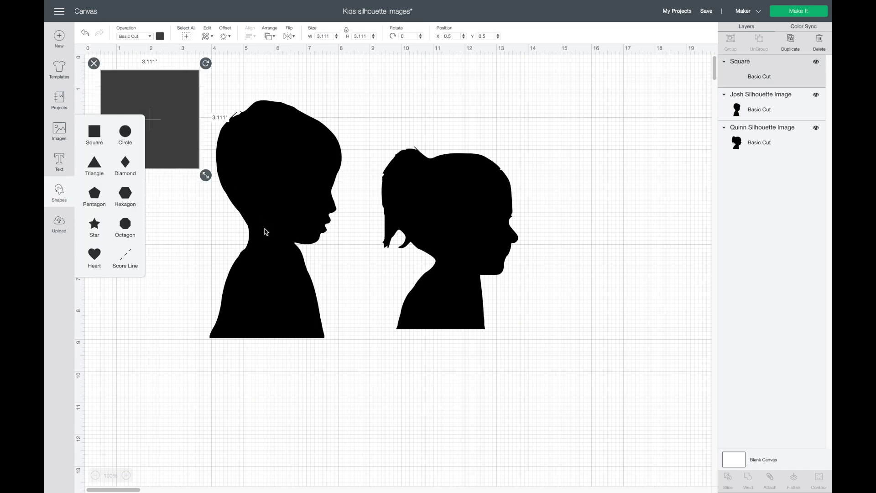
drag(166, 135, 588, 286)
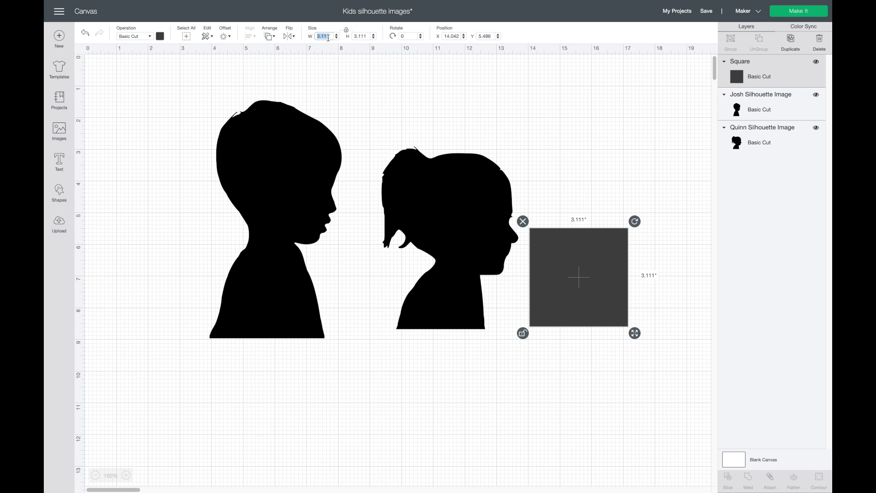
text(8)
key(Tab)
text(10)
key(Return)
drag(604, 284, 477, 176)
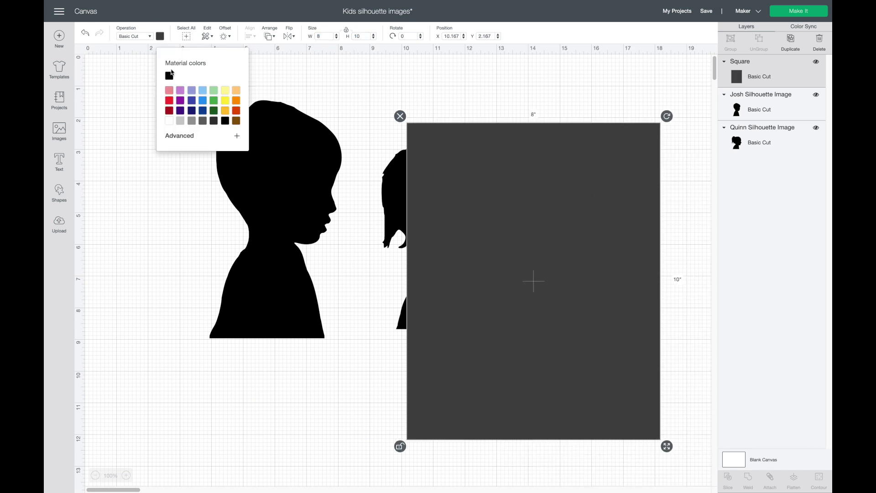
click(169, 121)
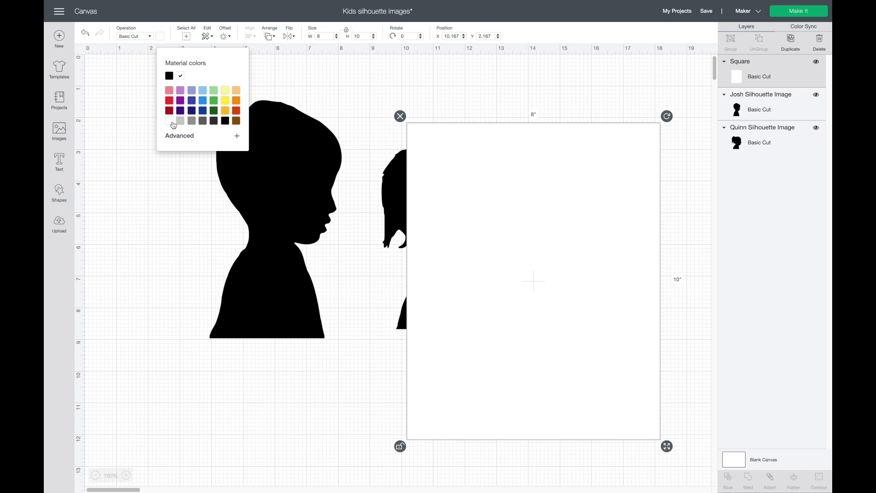
click(446, 270)
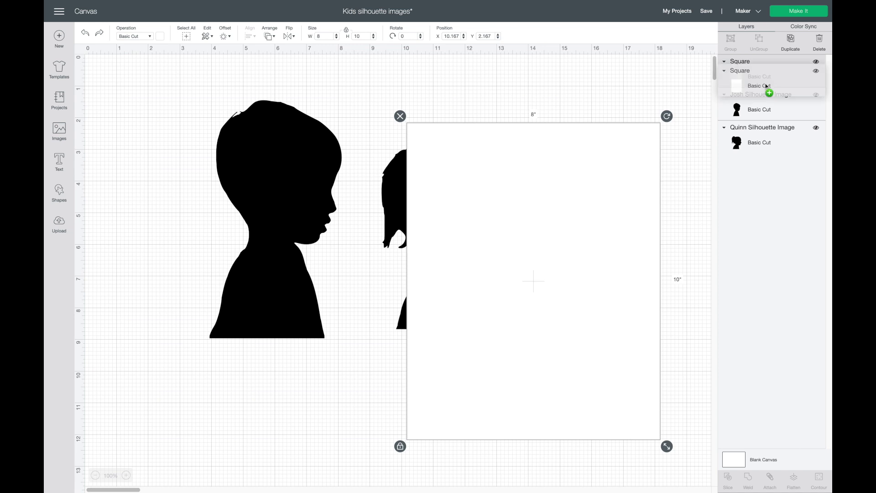
drag(766, 85, 766, 132)
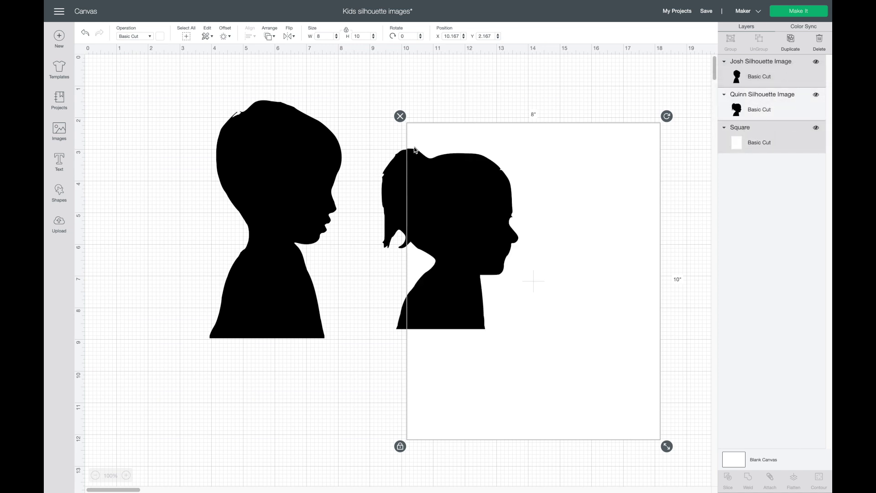
Enlarge the girl's silhouette to fill the 8 x 10 rectangle, centre it, then move it right
drag(464, 215, 544, 256)
scroll(544, 256, right, 5)
scroll(545, 257, down, 1)
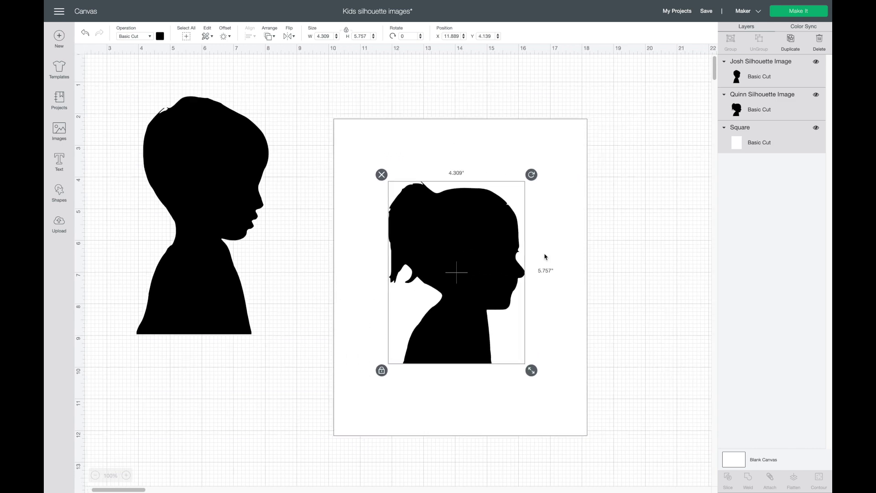
drag(501, 353, 548, 416)
drag(499, 327, 477, 295)
drag(619, 319, 541, 294)
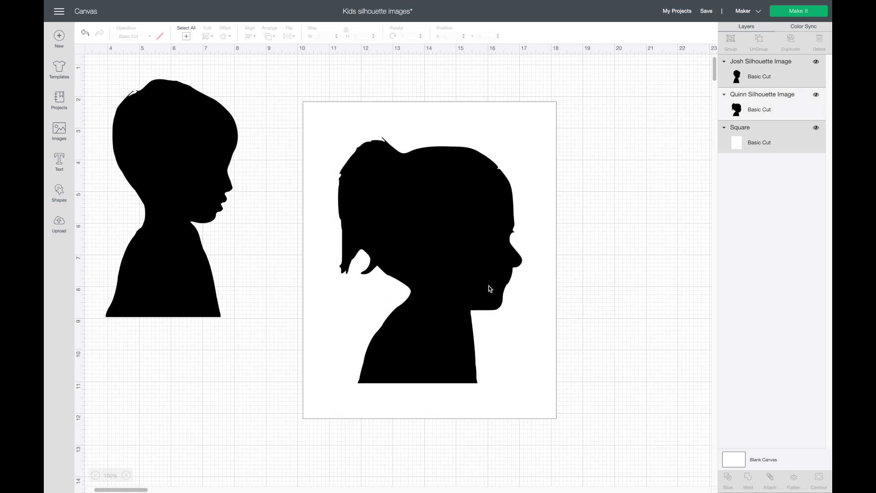
drag(488, 285, 495, 290)
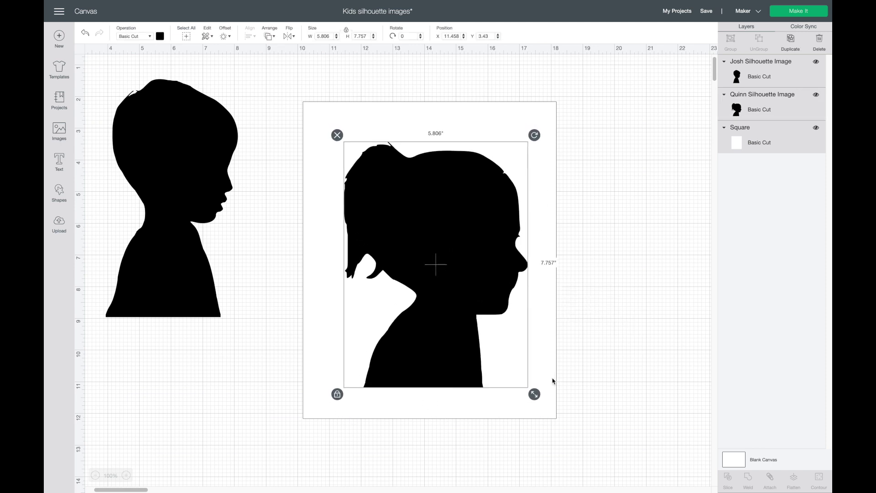
drag(534, 394, 547, 412)
drag(585, 363, 461, 240)
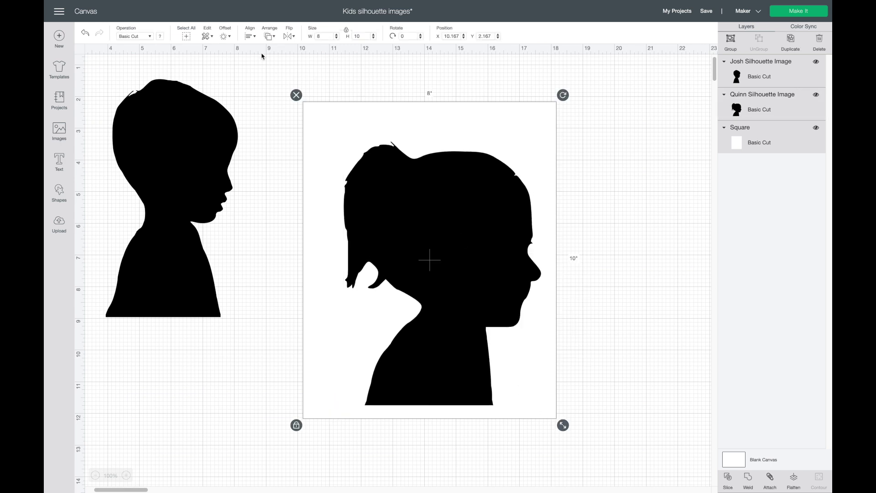
click(250, 36)
click(271, 129)
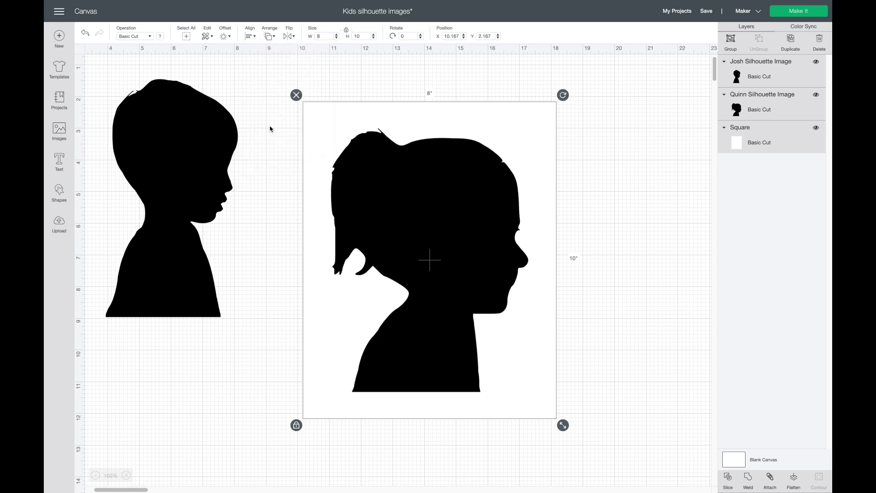
click(691, 321)
drag(416, 226, 702, 261)
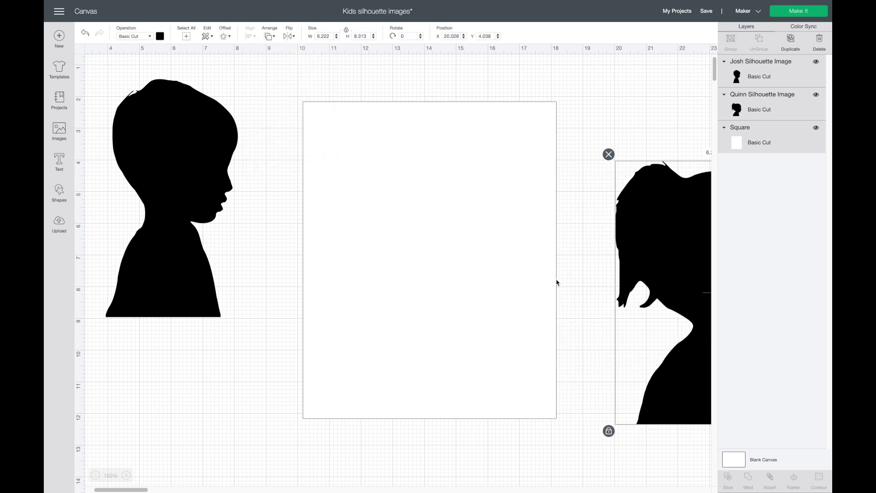
Enlarge the boy's silhouette to about 5.1 x 9.2 inches, centre it, move it left, delete the rectangle
drag(183, 165, 412, 220)
drag(473, 382, 499, 405)
drag(432, 307, 436, 296)
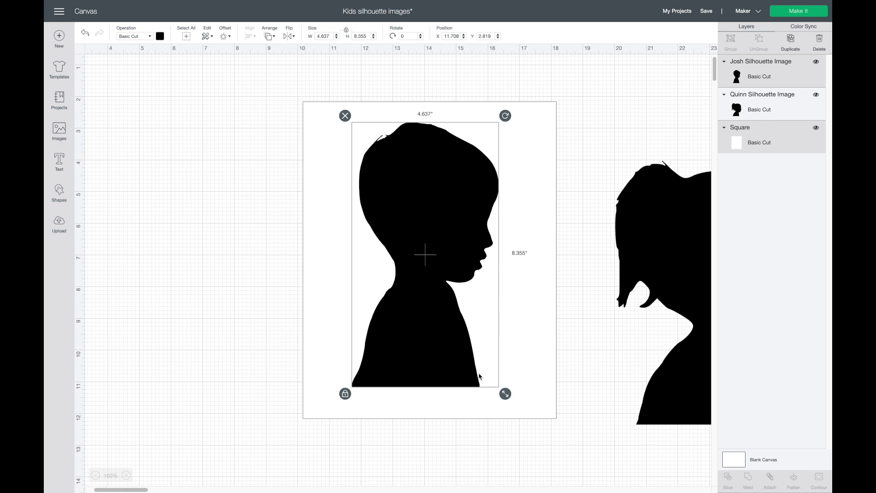
drag(508, 398, 519, 414)
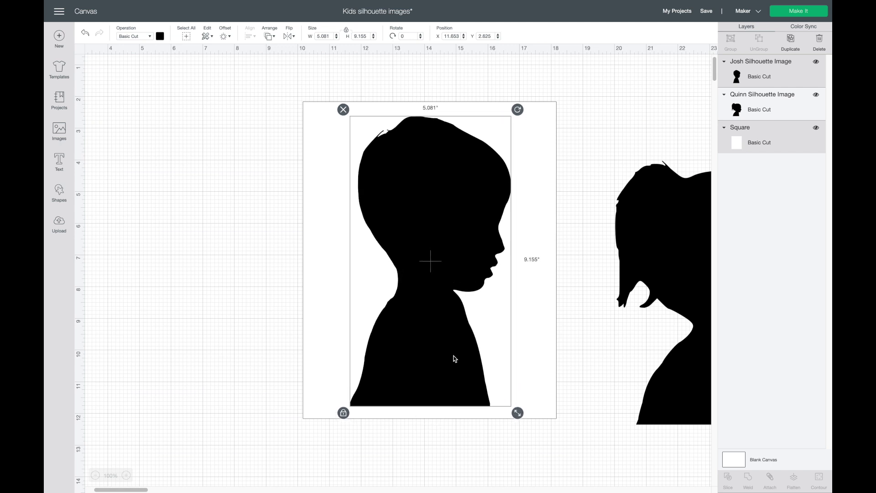
drag(244, 287, 442, 251)
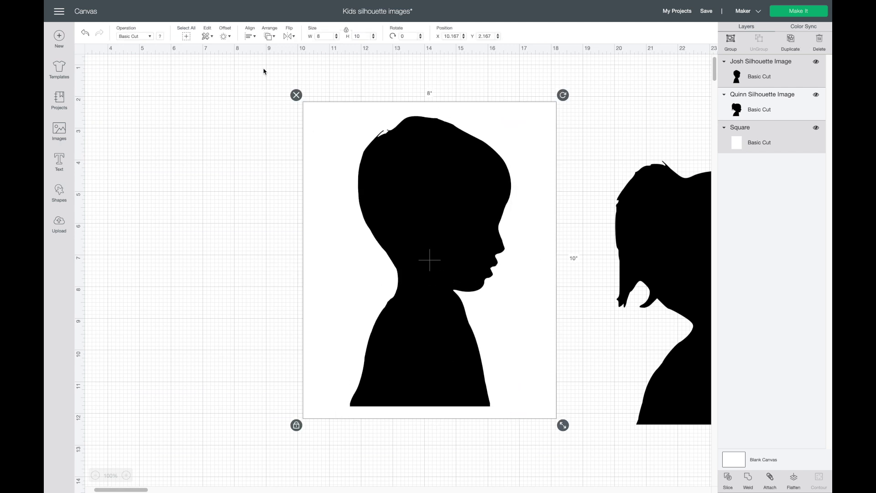
click(254, 40)
click(273, 129)
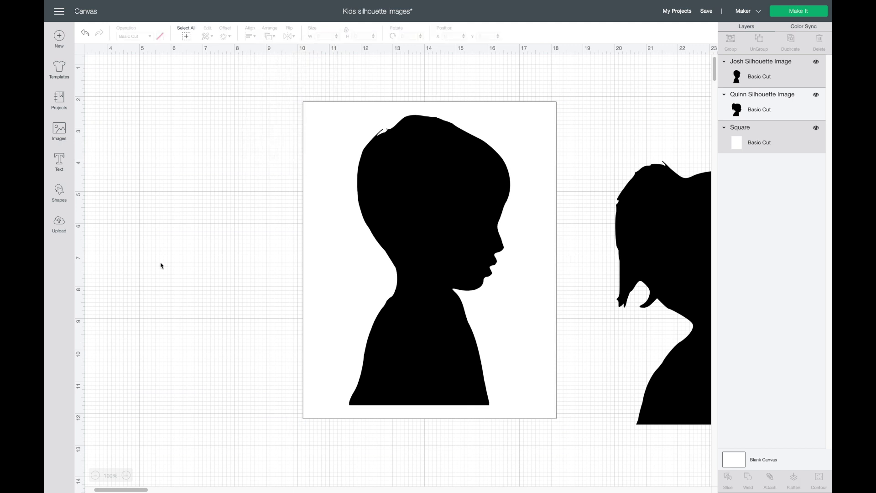
drag(502, 239, 302, 225)
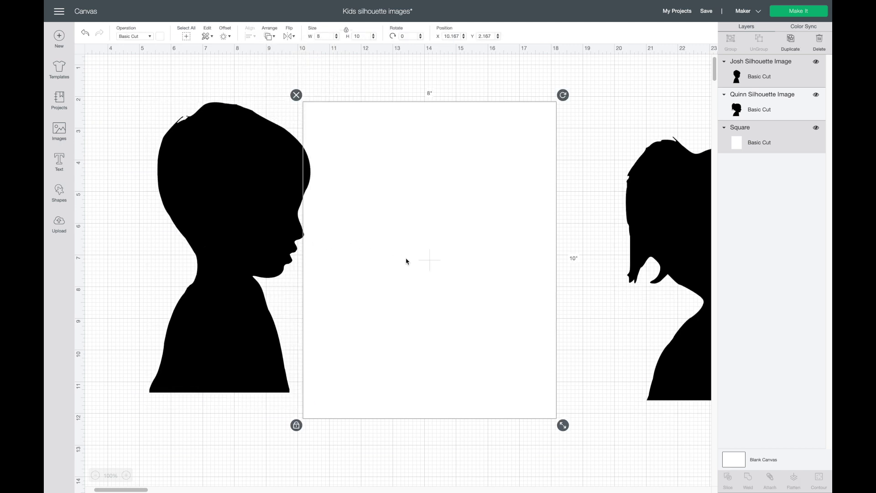
key(Delete)
Place the girl's silhouette beside the boy's on one mat and set the cut material to Vinyl
drag(658, 219, 409, 238)
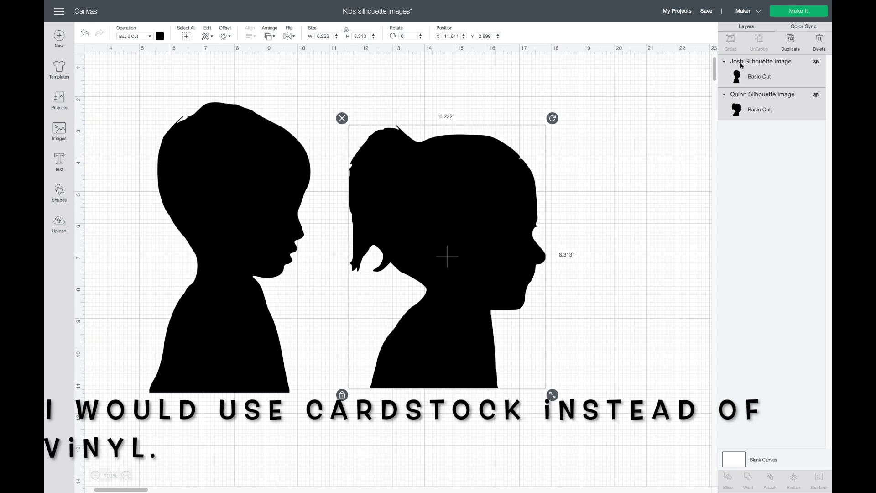
click(799, 11)
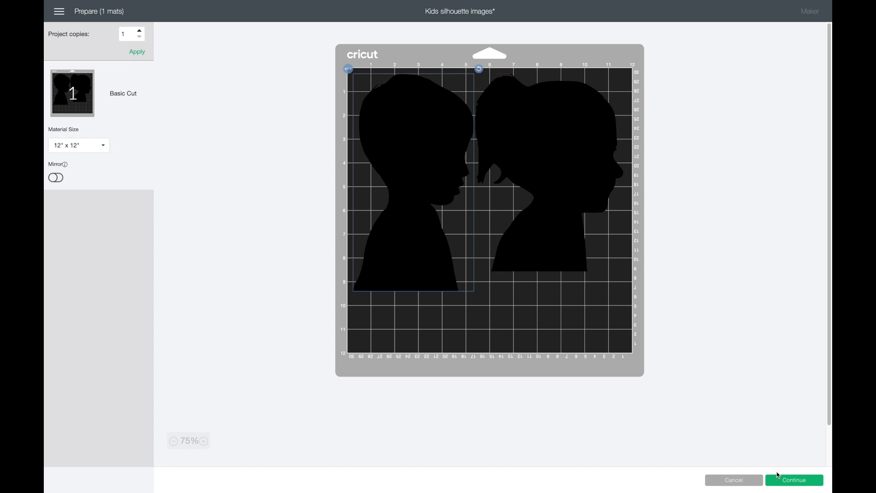
click(792, 483)
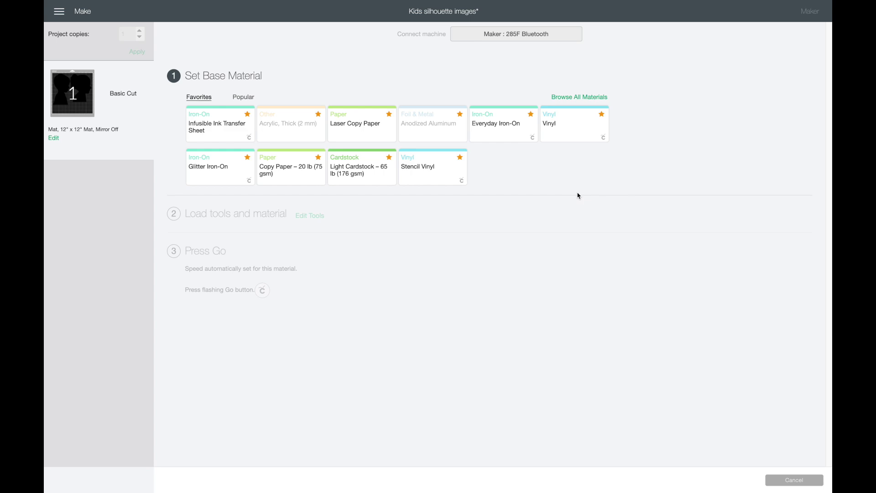
click(571, 125)
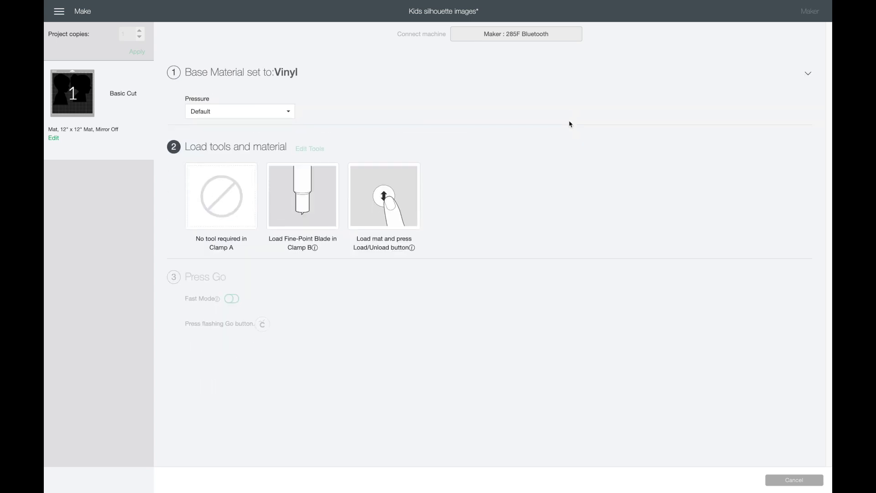